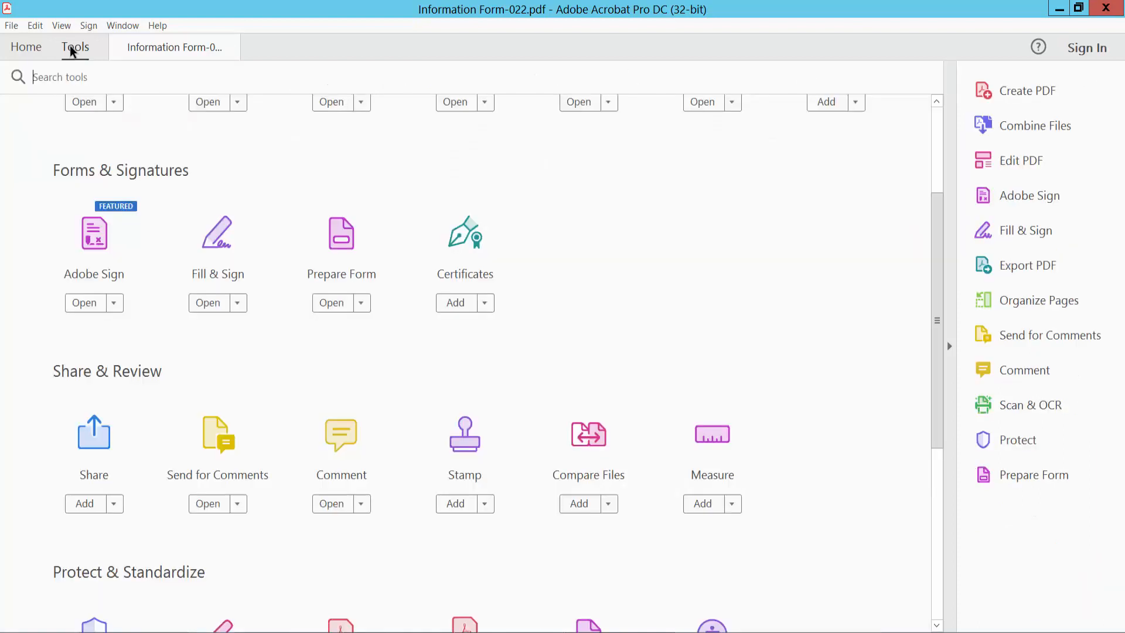
Start preparing Information Form-022.pdf as a fillable form with automatic field detection and look over the detected fields
scroll(599, 256, up, 1)
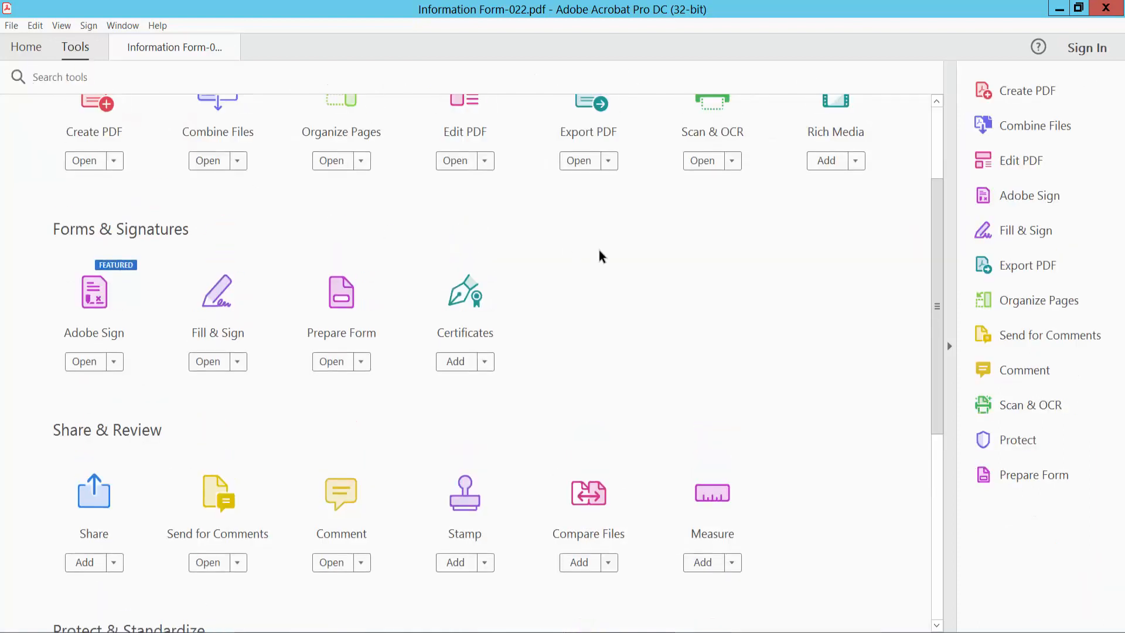
click(342, 313)
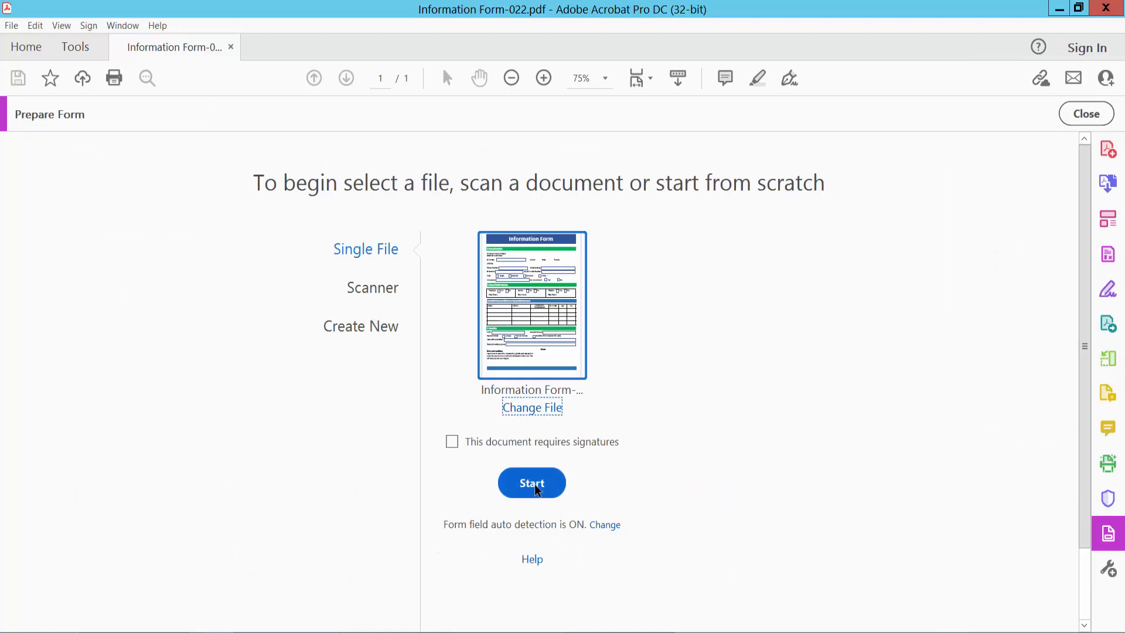
click(531, 483)
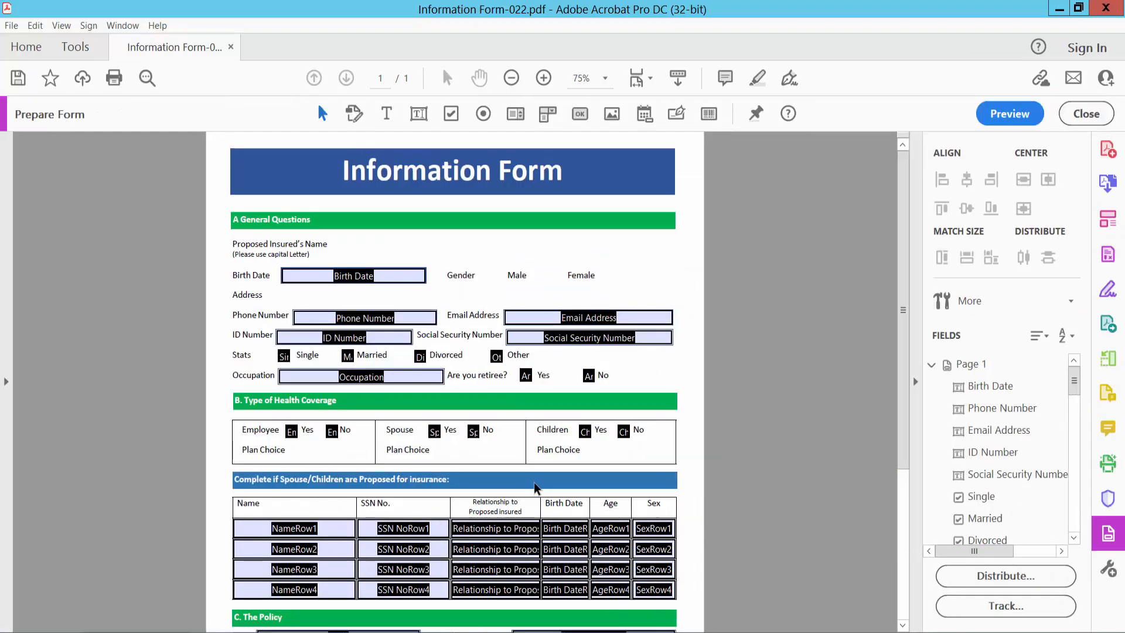
scroll(605, 387, down, 3)
click(276, 462)
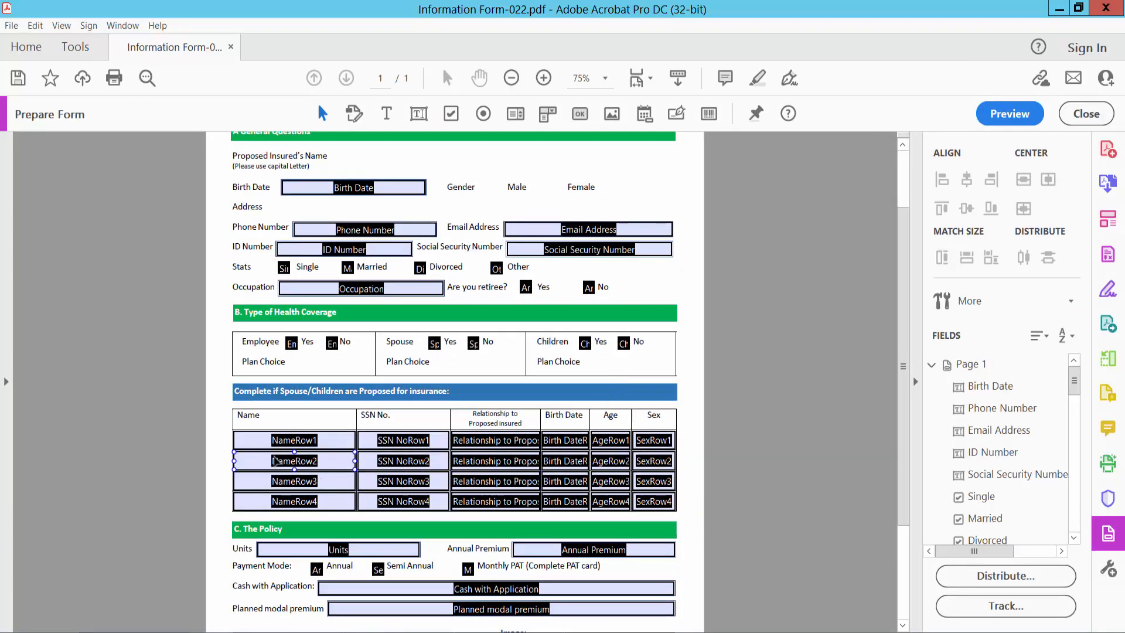
scroll(351, 445, down, 4)
scroll(425, 433, up, 6)
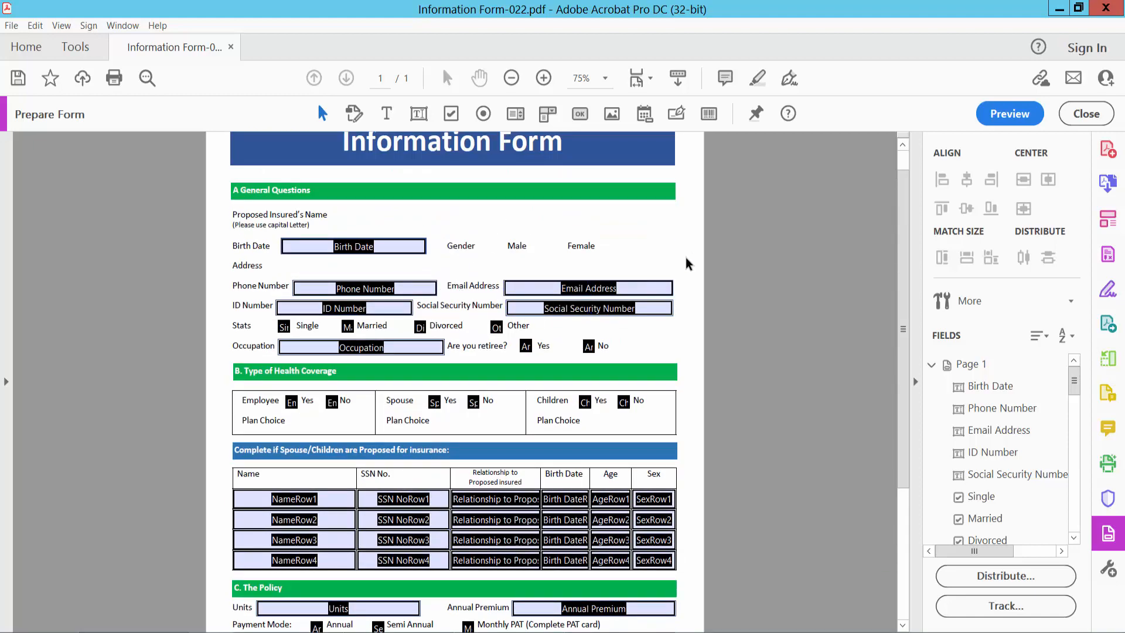
Preview the form and enter sample text in the Social Security Number and Phone Number fields and "244 ssee" in the first Name row
click(1006, 112)
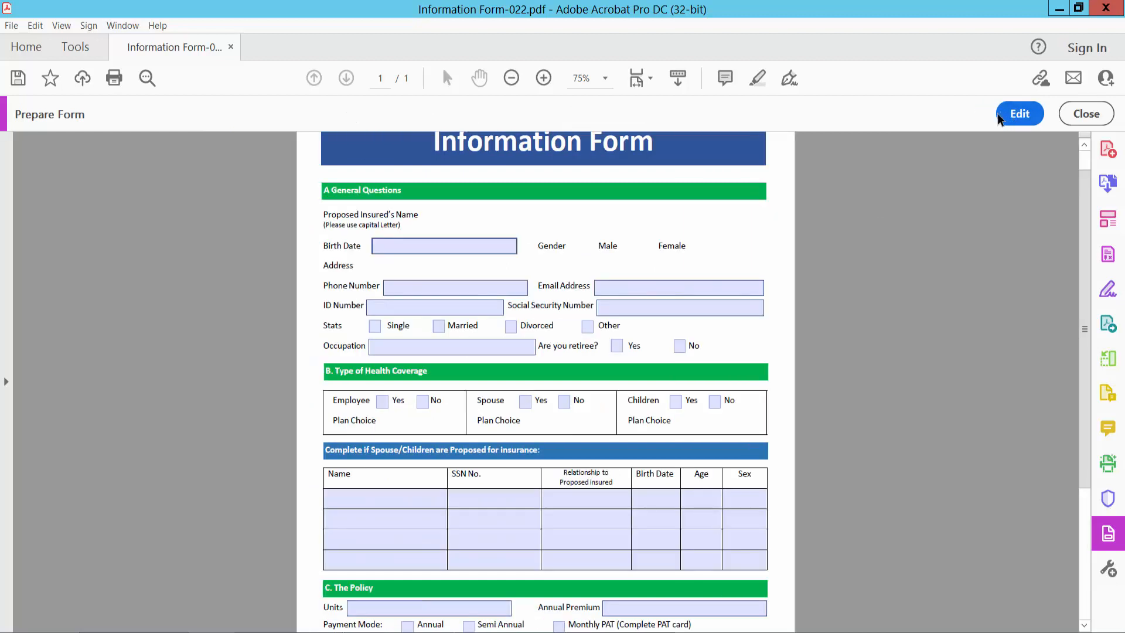
click(633, 309)
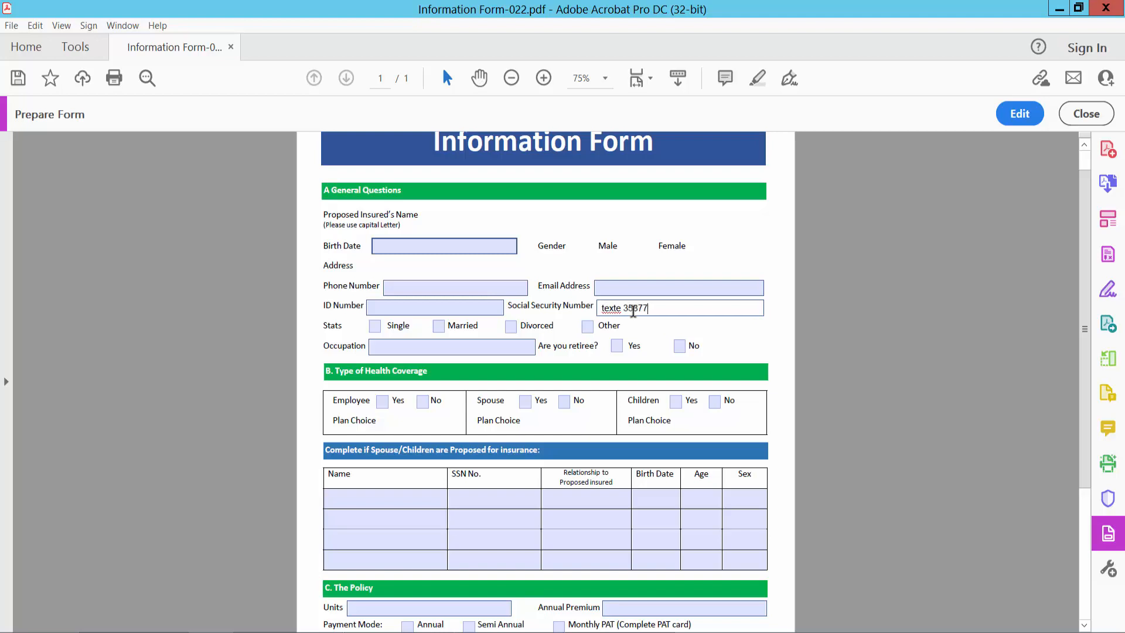
click(443, 287)
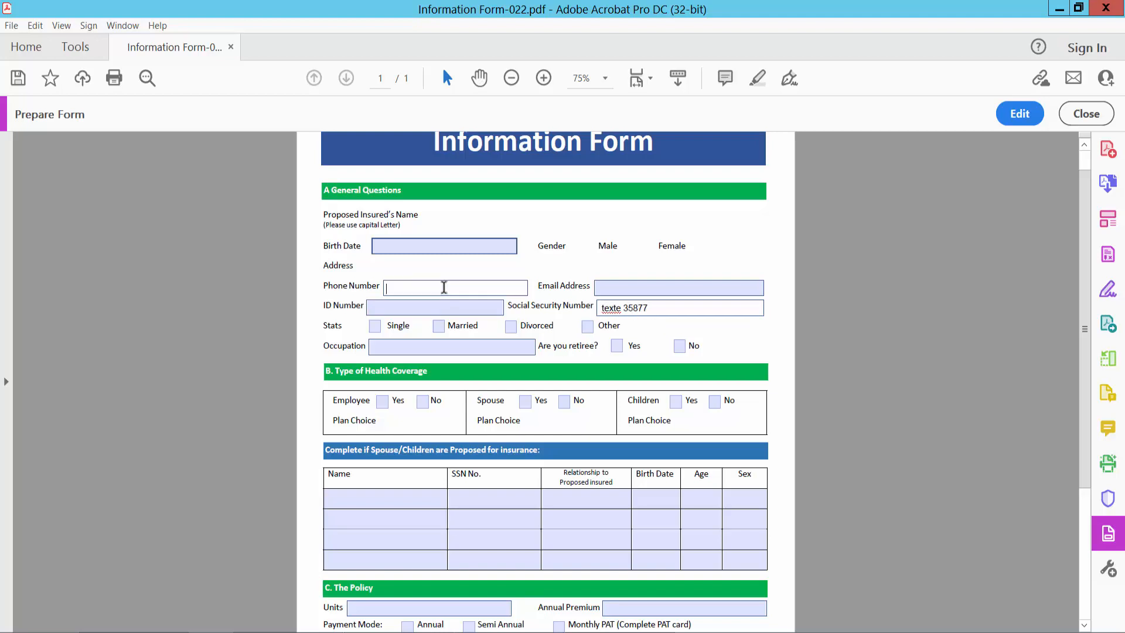
text(sdfs 25)
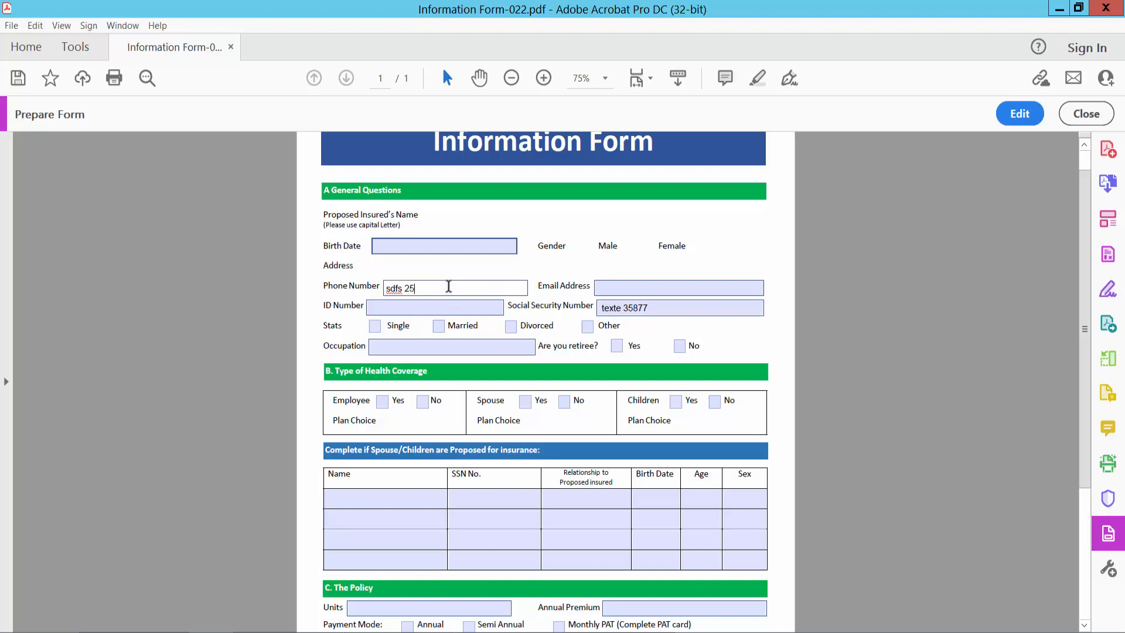
text(896)
click(393, 497)
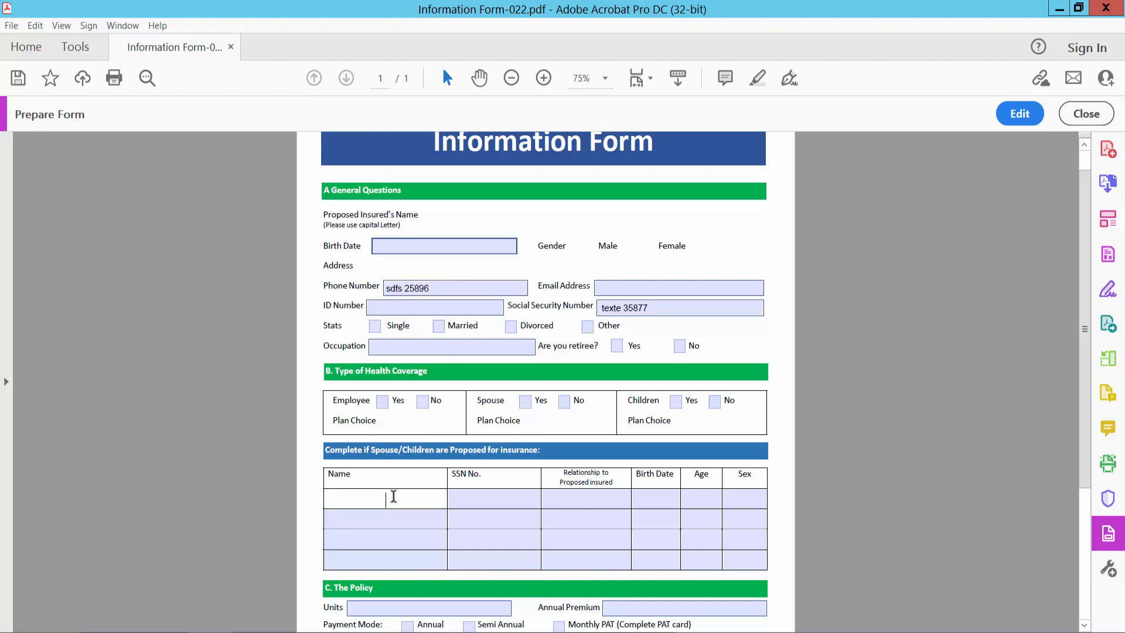
text(244 ssee)
scroll(644, 310, up, 1)
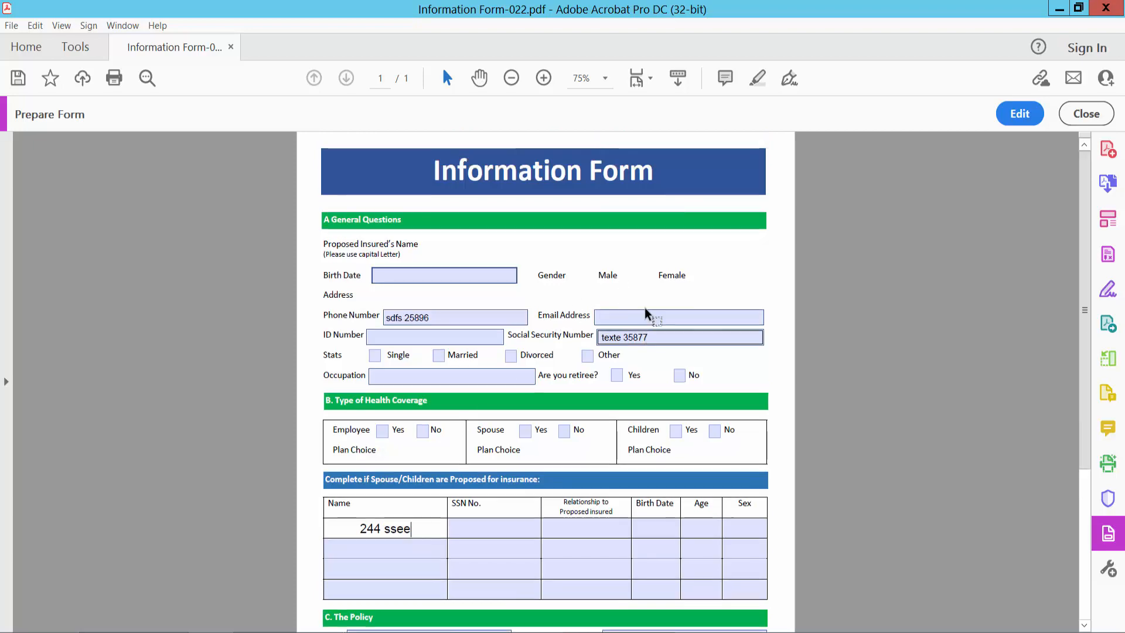
Return to form editing and add a wide text field beside the Proposed Insured's Name label
click(1019, 114)
scroll(715, 327, up, 2)
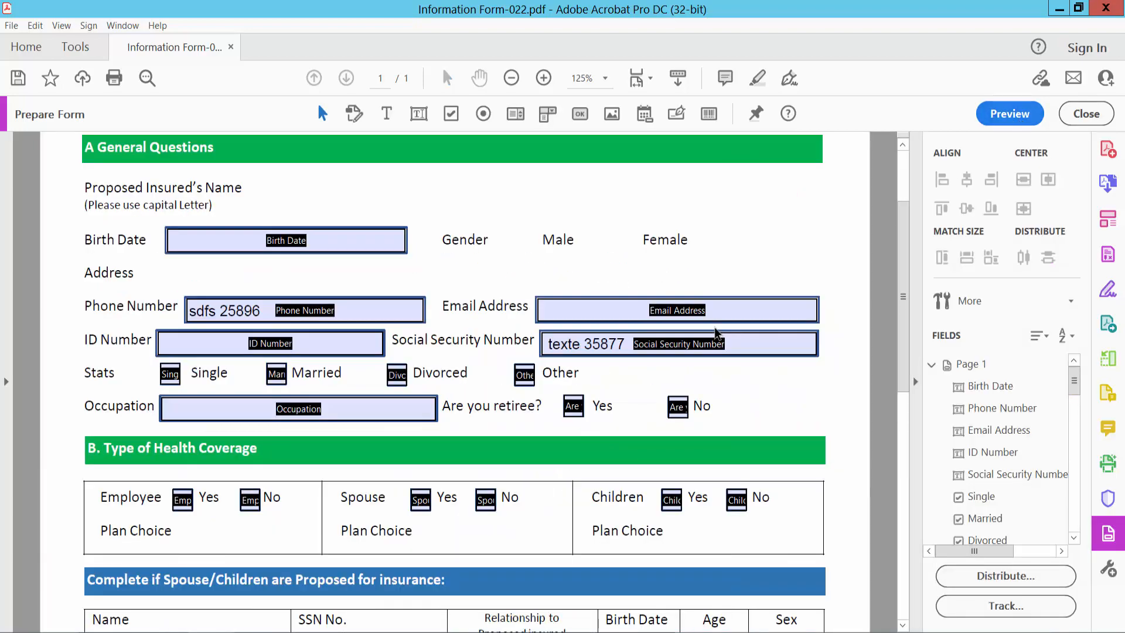
scroll(715, 327, up, 4)
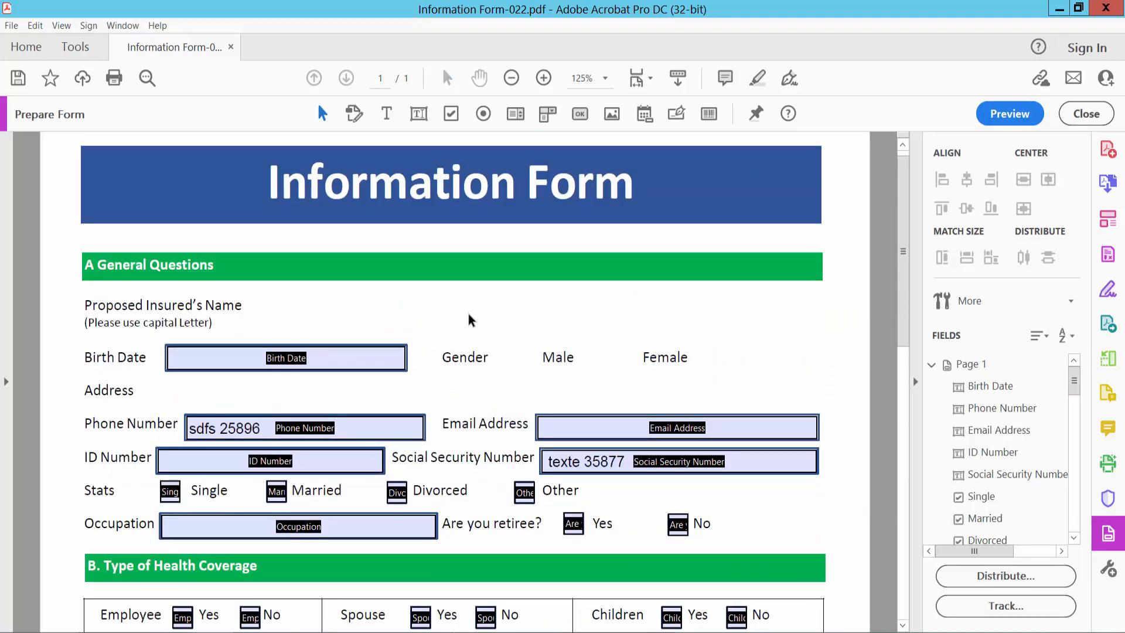
click(420, 115)
drag(248, 286, 793, 323)
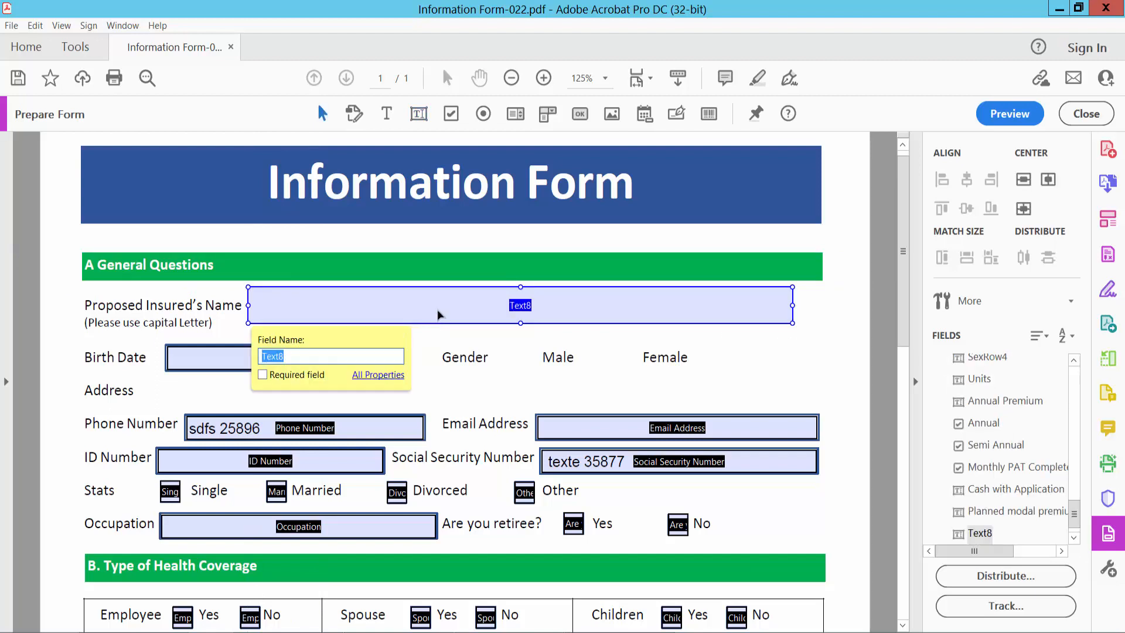
In the properties of the new Proposed Insured's Name field, set a pink border color and a white fill
right_click(442, 314)
click(483, 241)
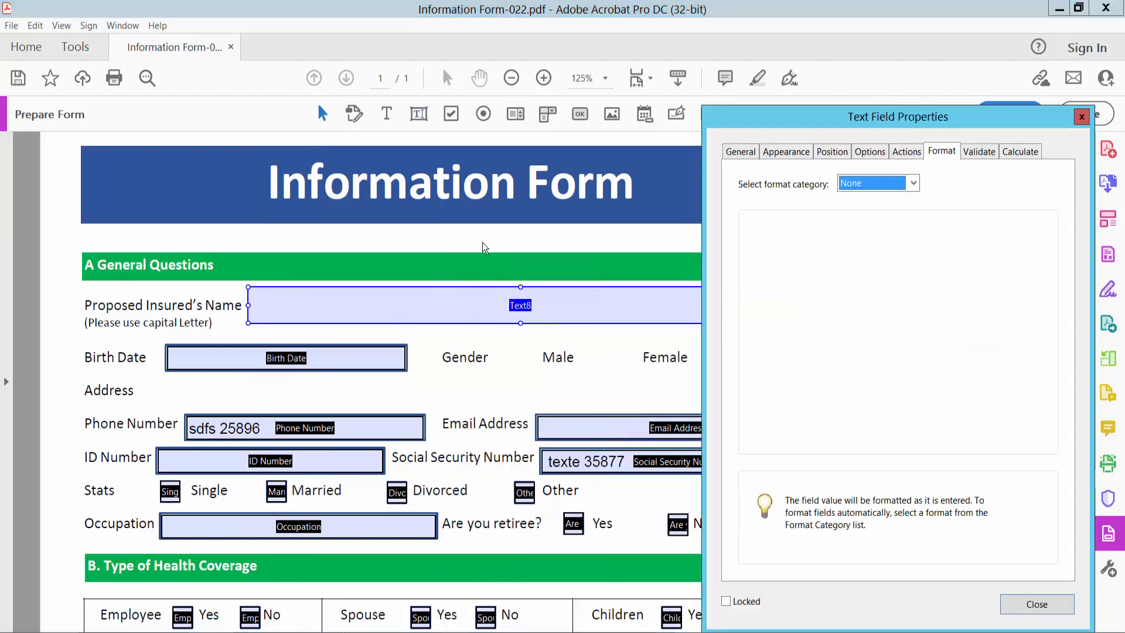
click(738, 153)
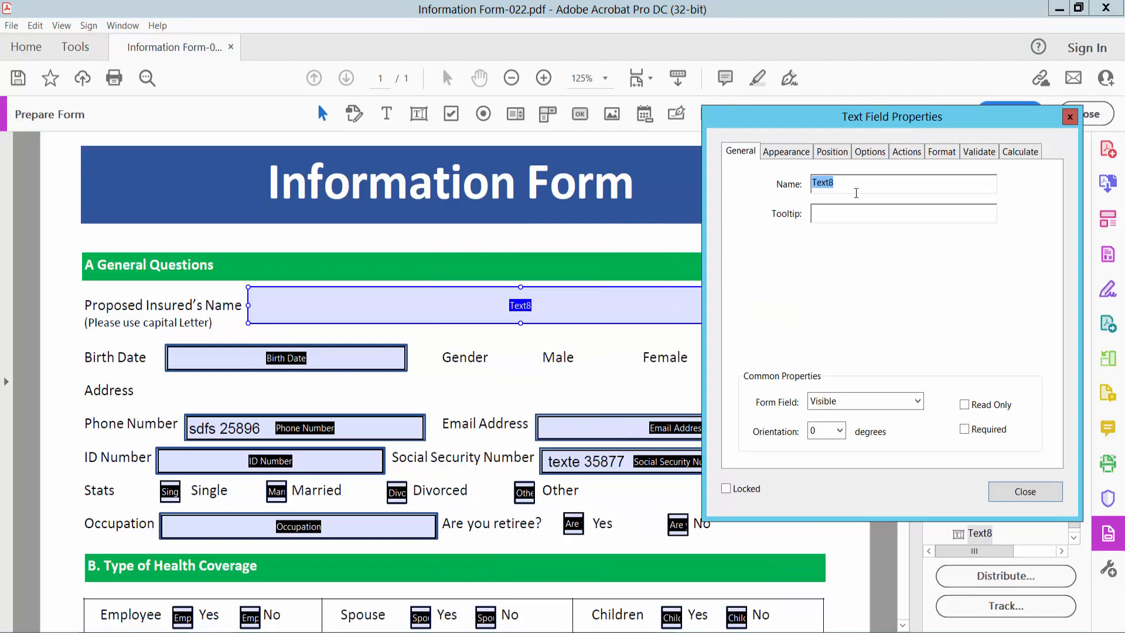
click(835, 216)
click(918, 405)
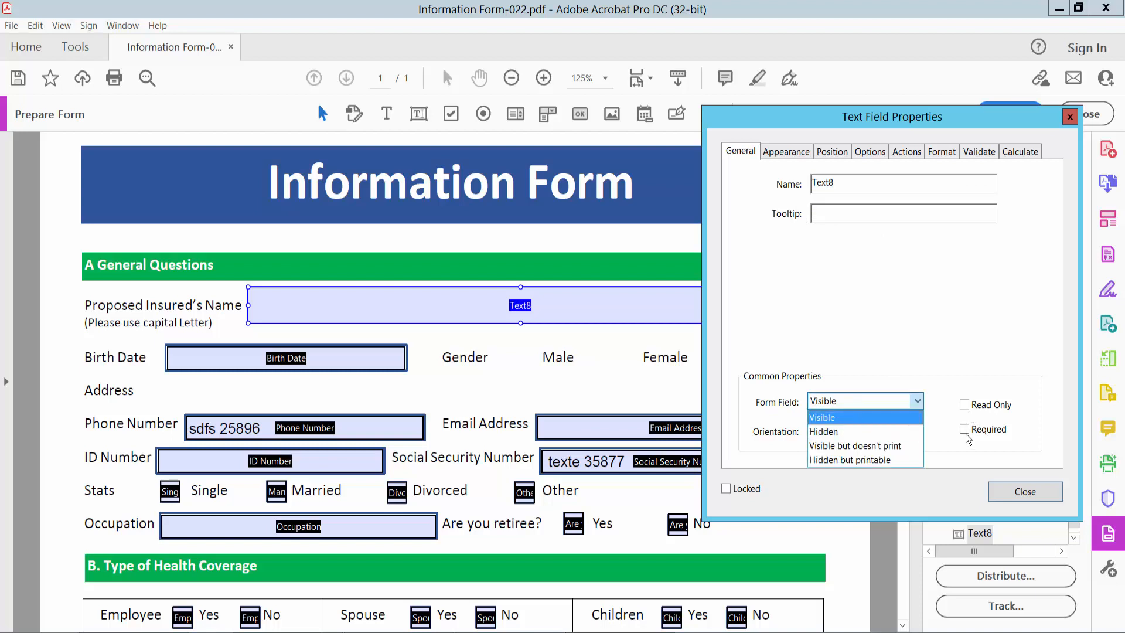
click(787, 155)
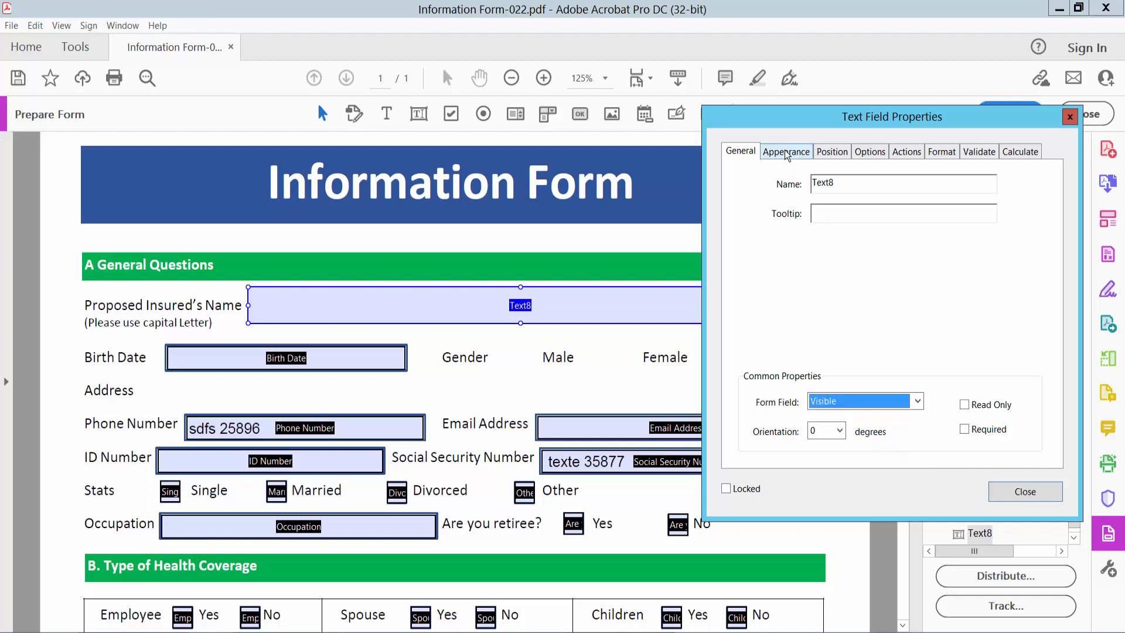
click(787, 154)
click(826, 209)
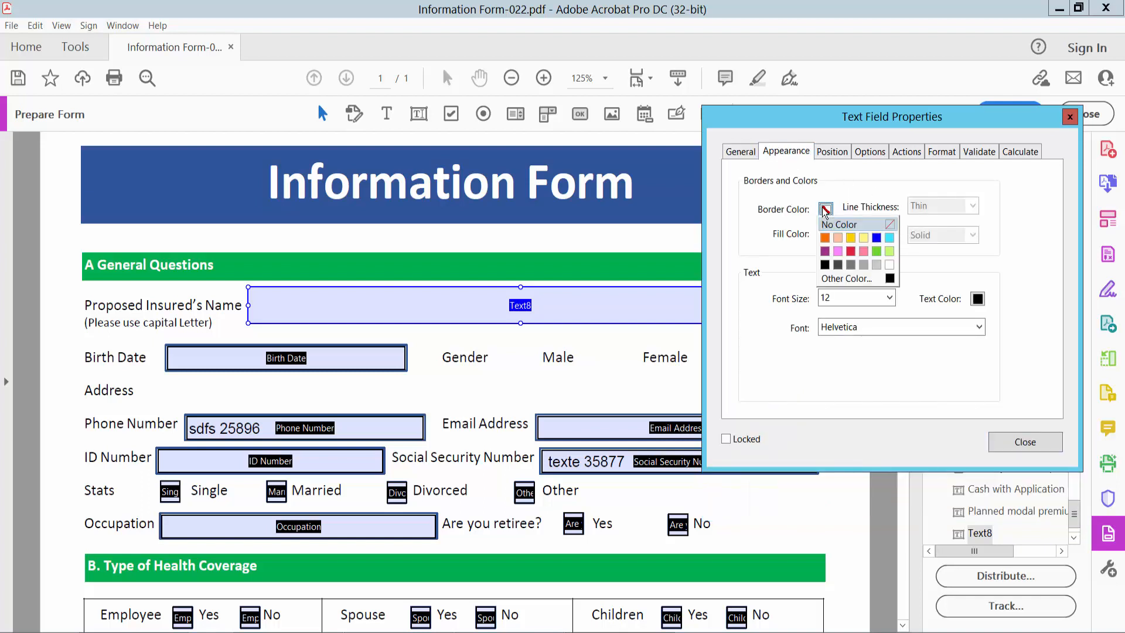
click(863, 251)
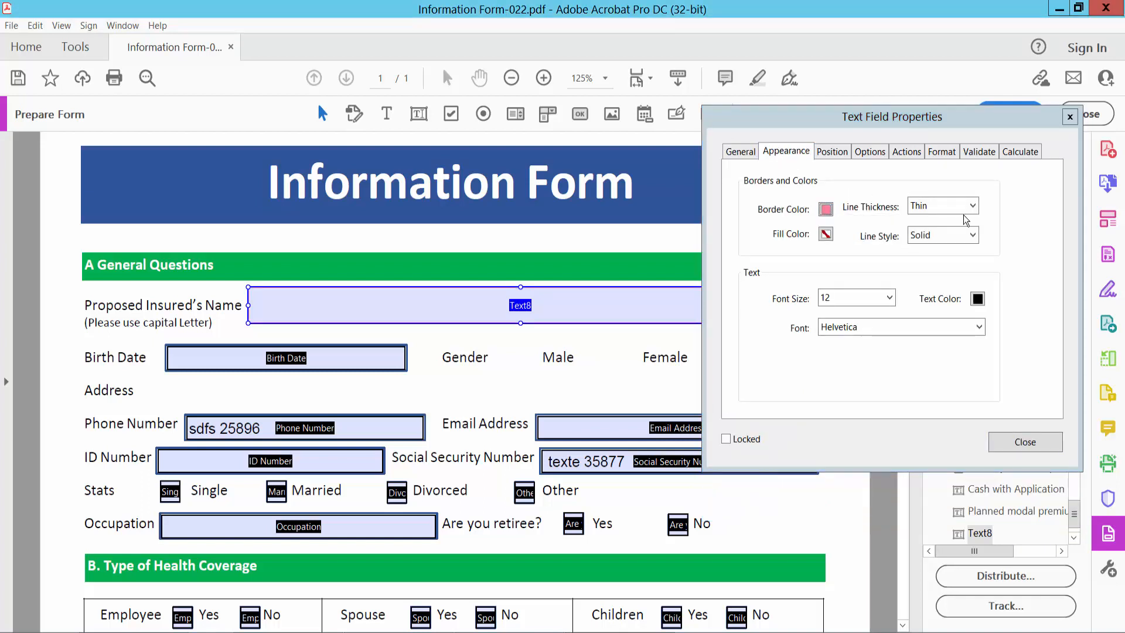
click(826, 234)
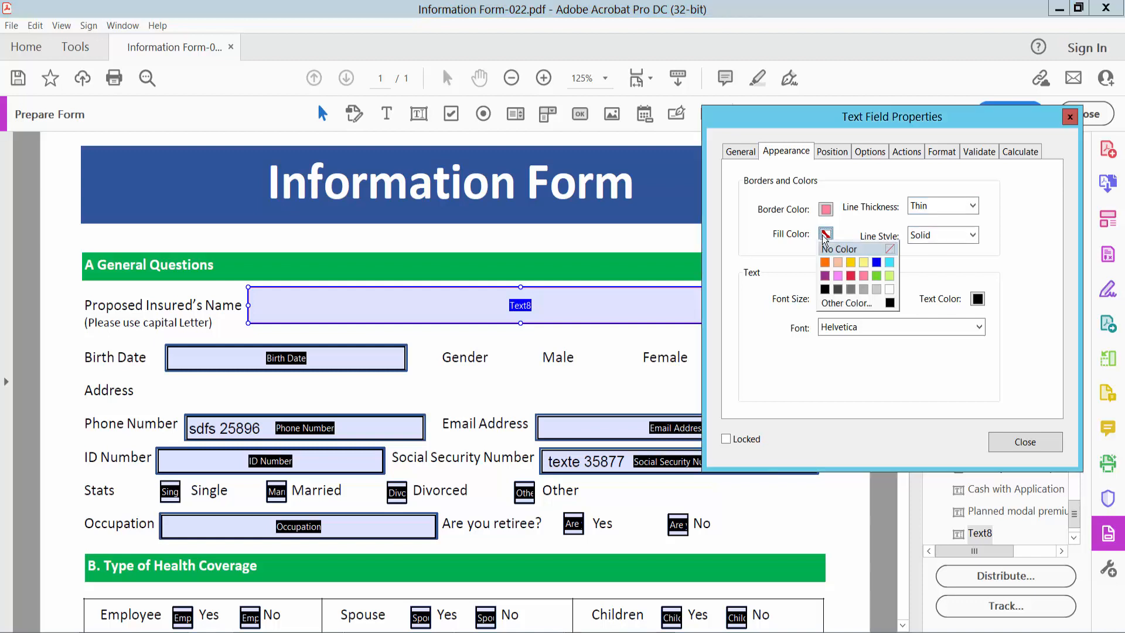
click(838, 248)
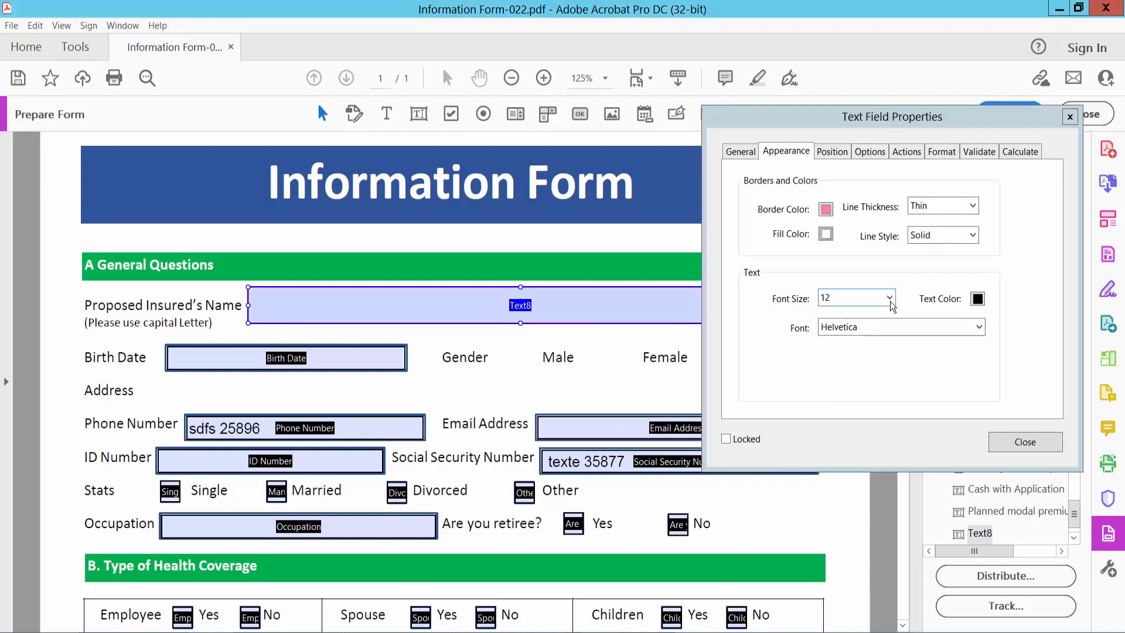
Set the Proposed Insured's Name field's font size to Auto and its font to Times Bold, keeping the text color black
click(890, 299)
click(835, 311)
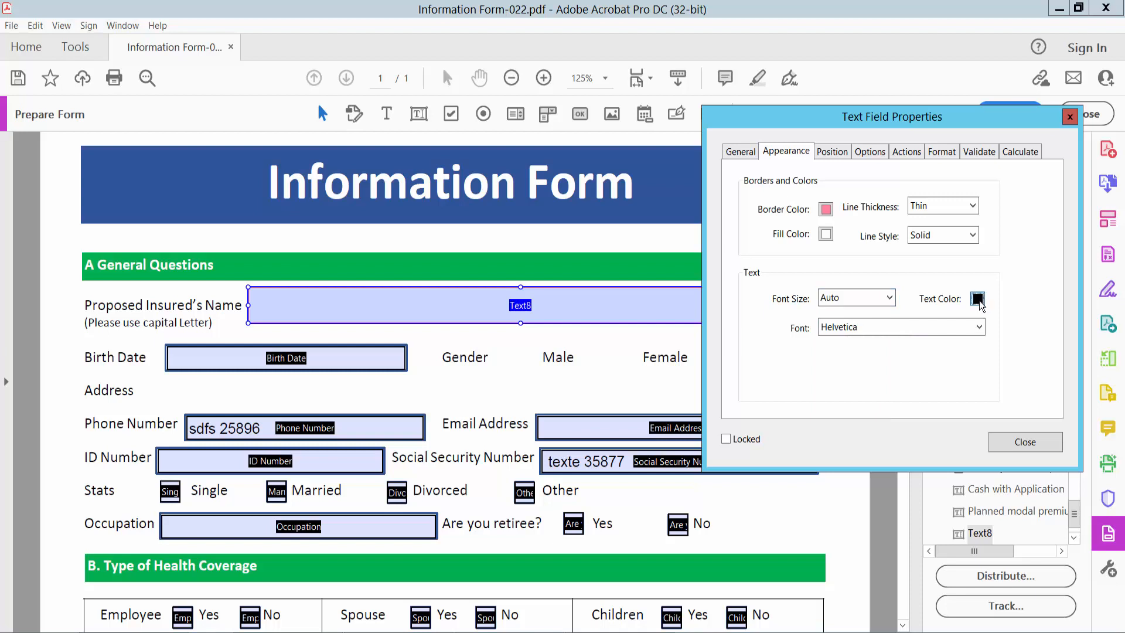
click(978, 299)
click(979, 299)
click(973, 328)
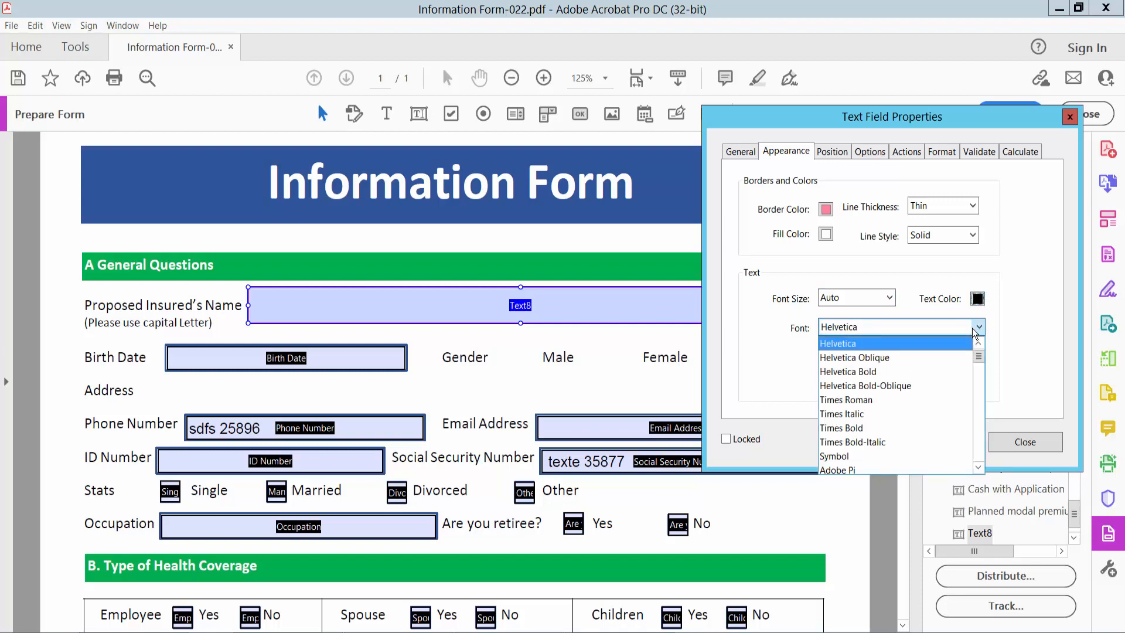
click(844, 427)
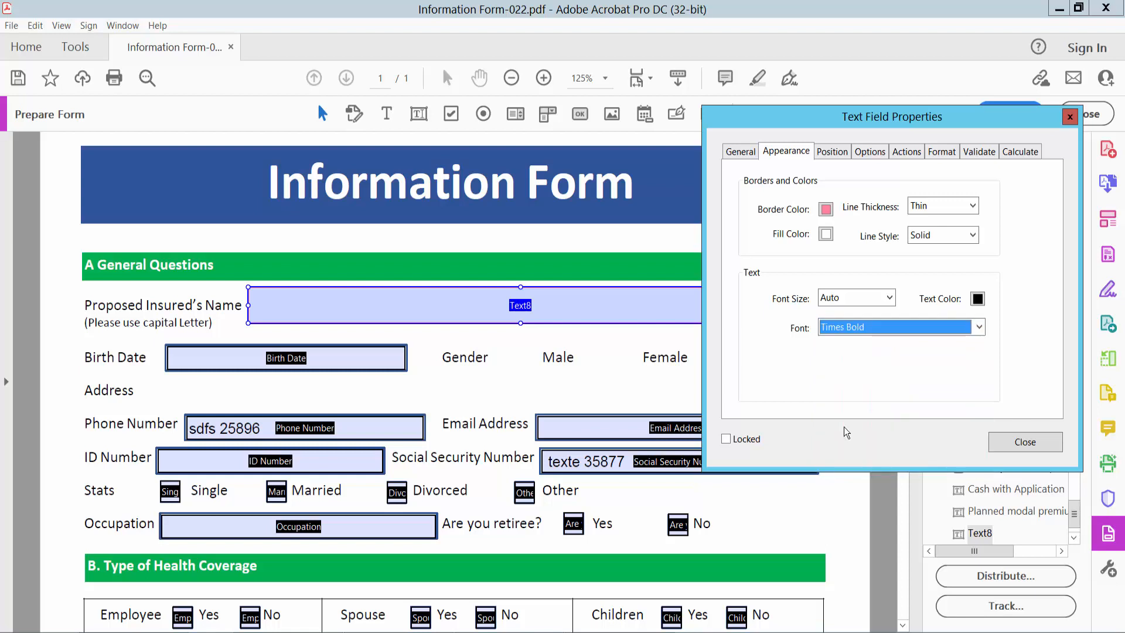
Set the text alignment of the Proposed Insured's Name field to Center
click(879, 157)
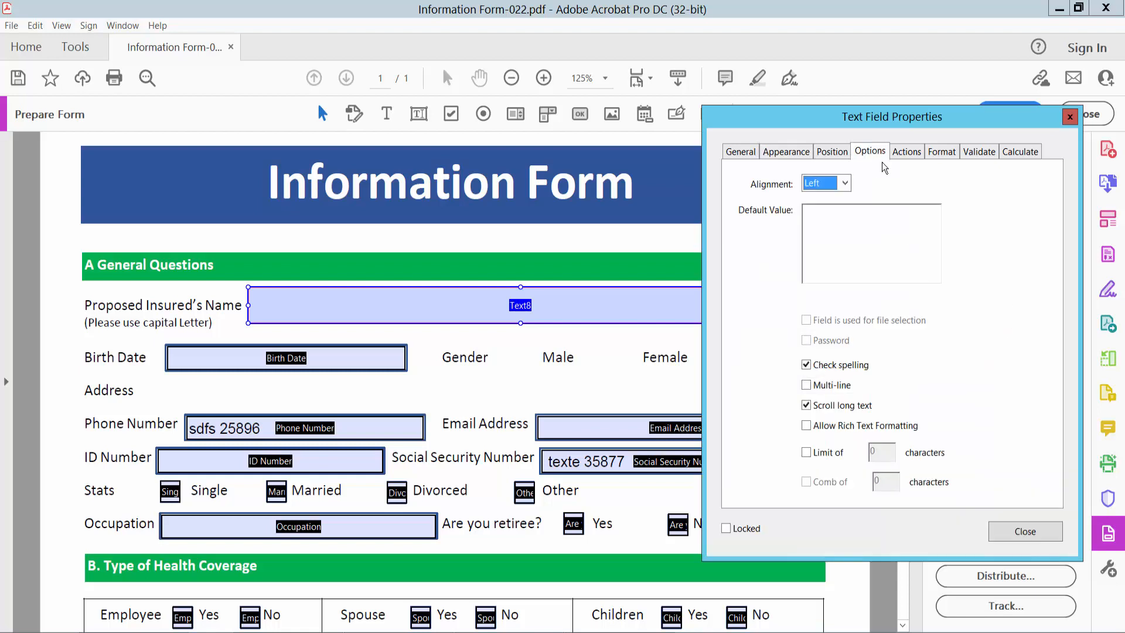
click(847, 185)
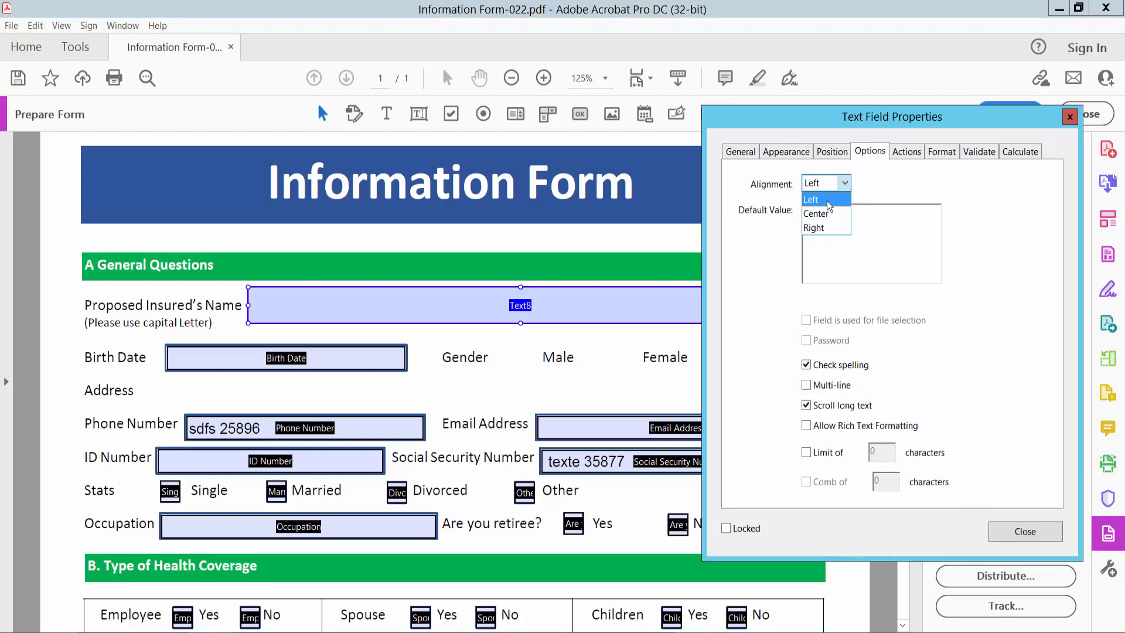
click(814, 214)
click(846, 185)
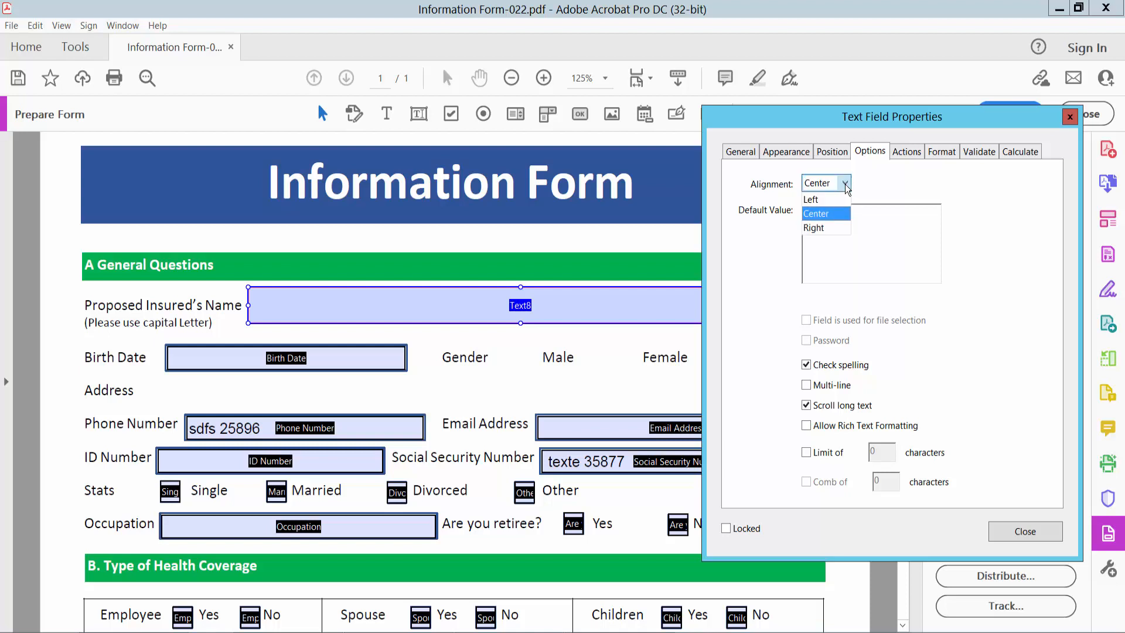
click(818, 210)
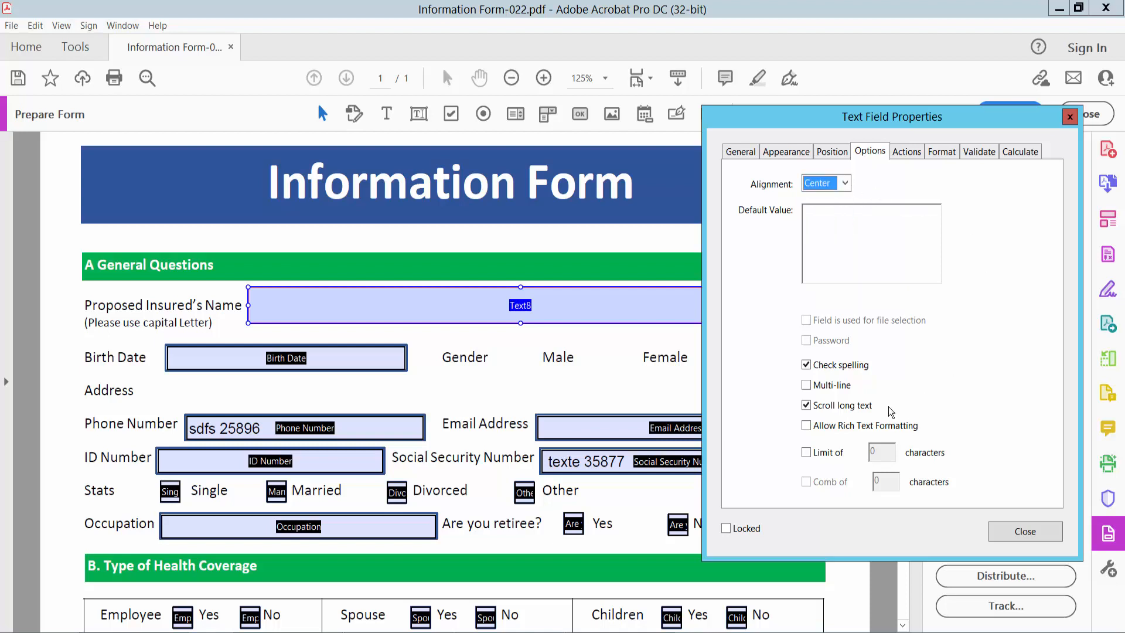
Try a limit of 10 characters on the Proposed Insured's Name field and switch it off again
click(807, 386)
click(807, 455)
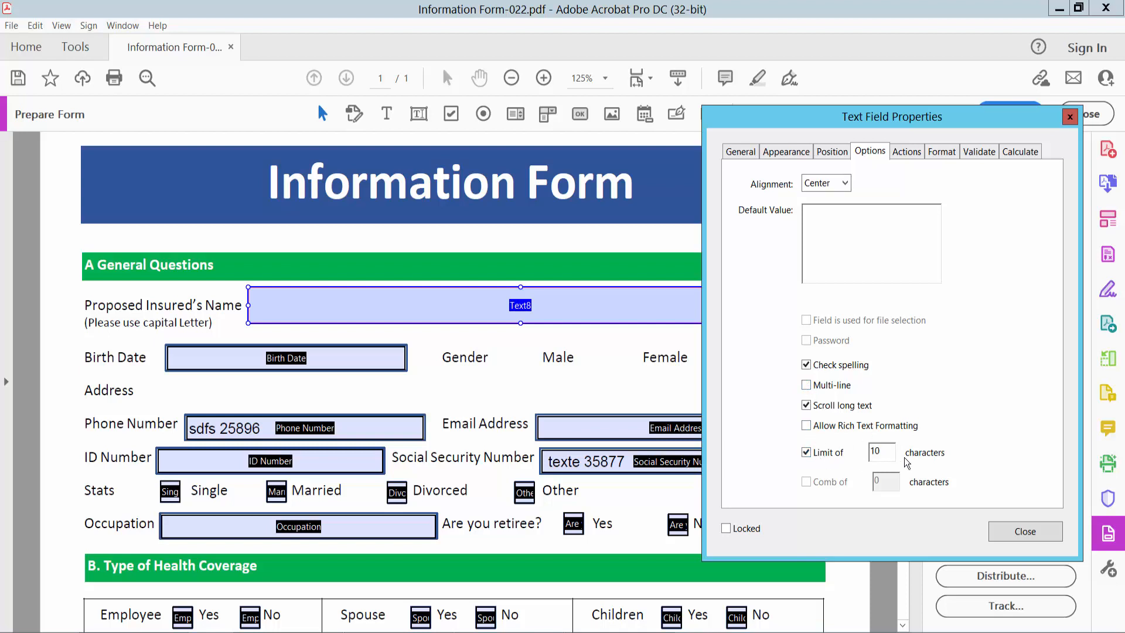
click(806, 453)
Close the field properties, preview the form and enter "type text middle" in the Proposed Insured's Name field
click(1036, 534)
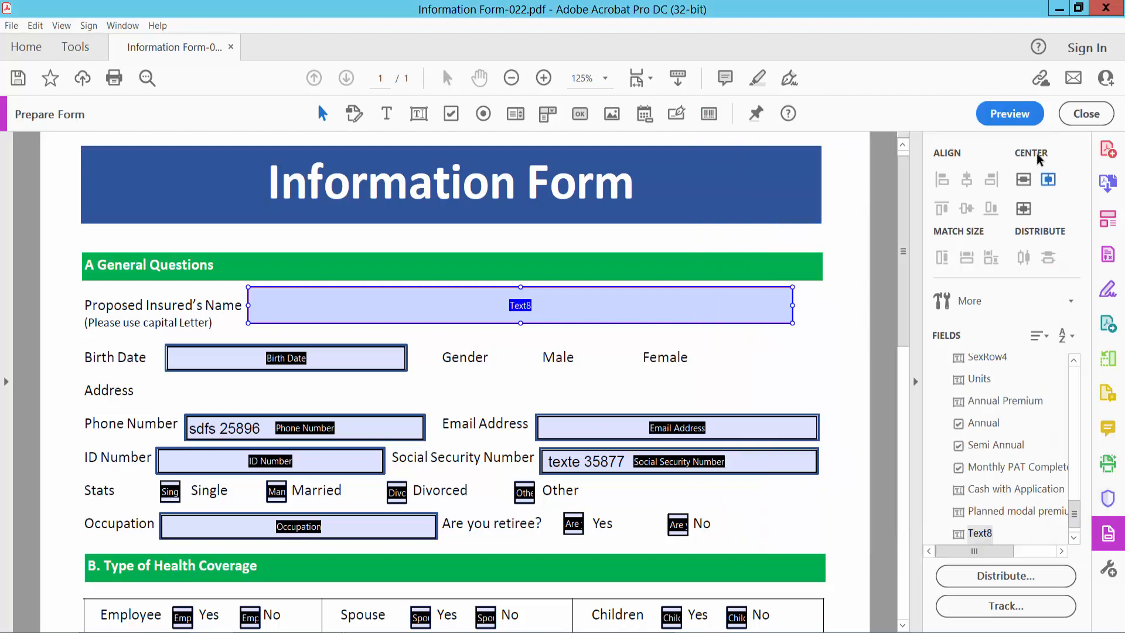
click(1018, 119)
click(557, 304)
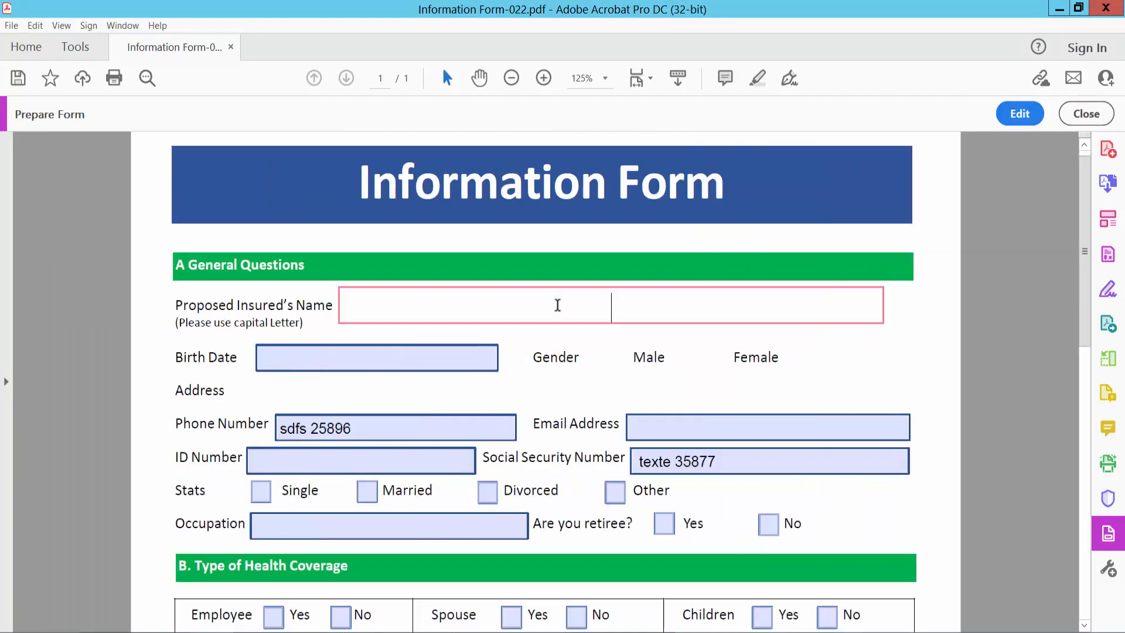
text(type text middle)
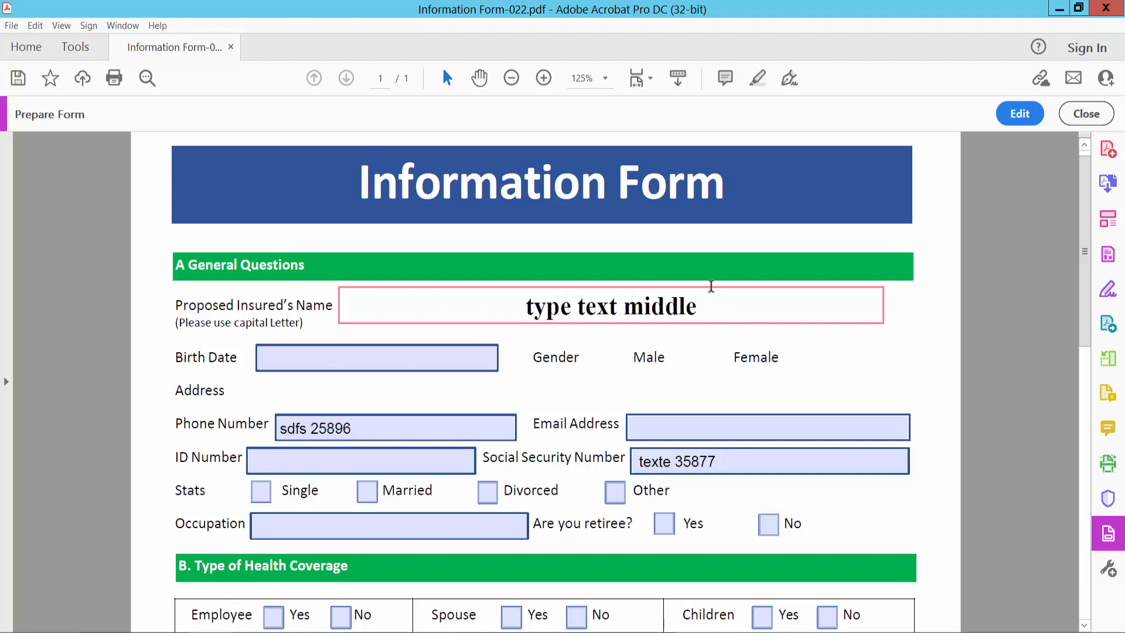
Return to form editing and add an image field beside the "Image:" label near the end of the page
scroll(730, 266, down, 8)
scroll(733, 265, down, 6)
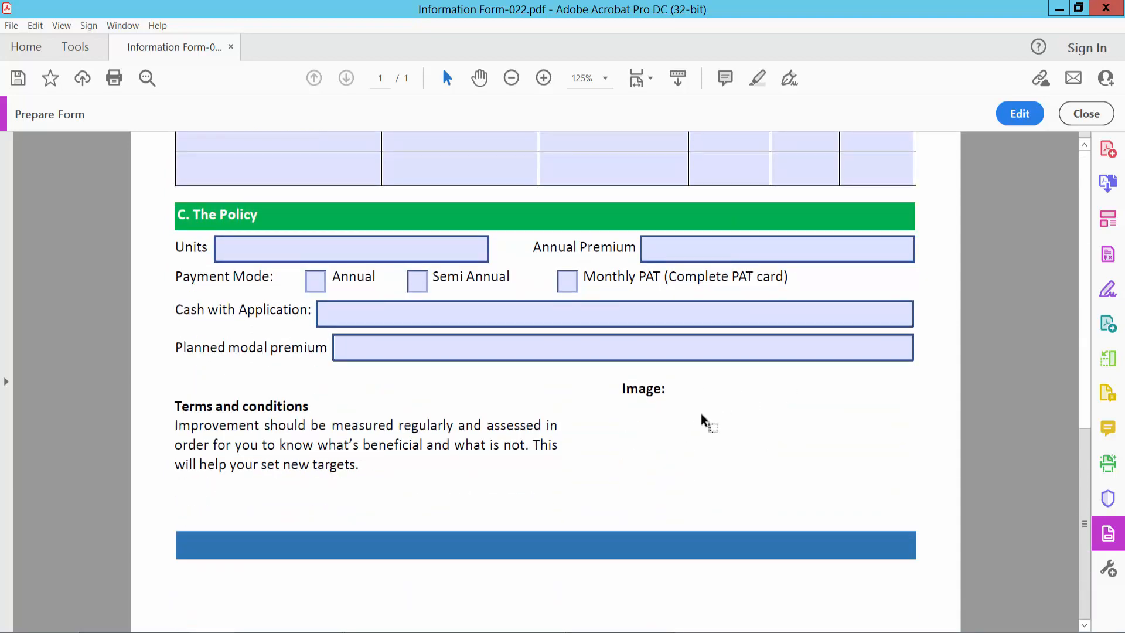
click(1020, 115)
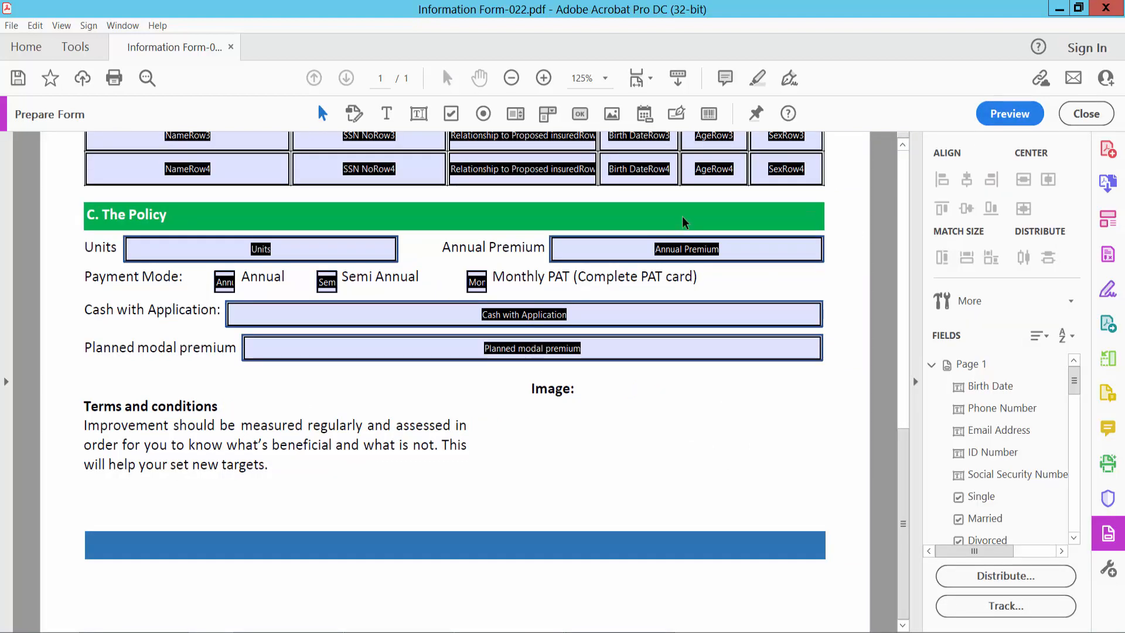
click(612, 115)
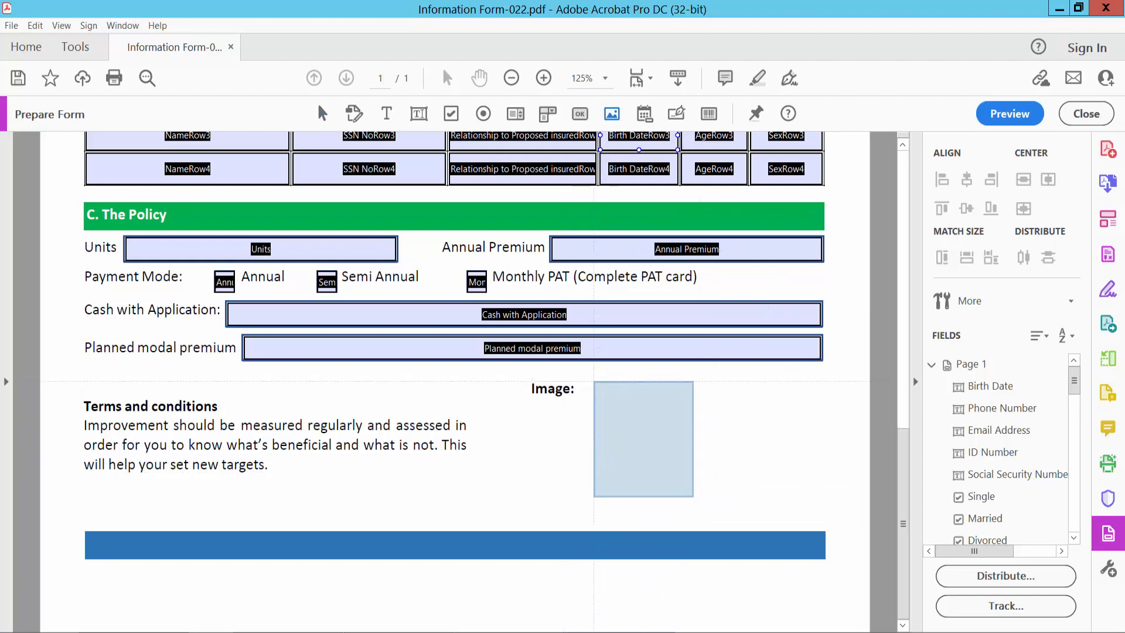
drag(590, 374, 722, 517)
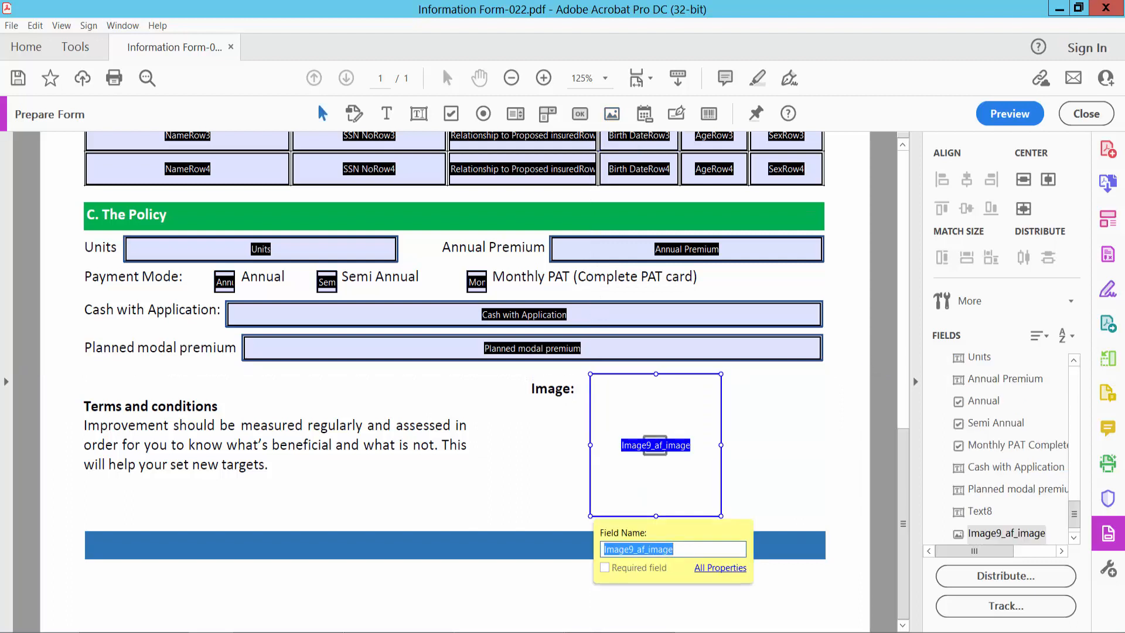
Open the new image field's properties and set its border color to green
right_click(678, 395)
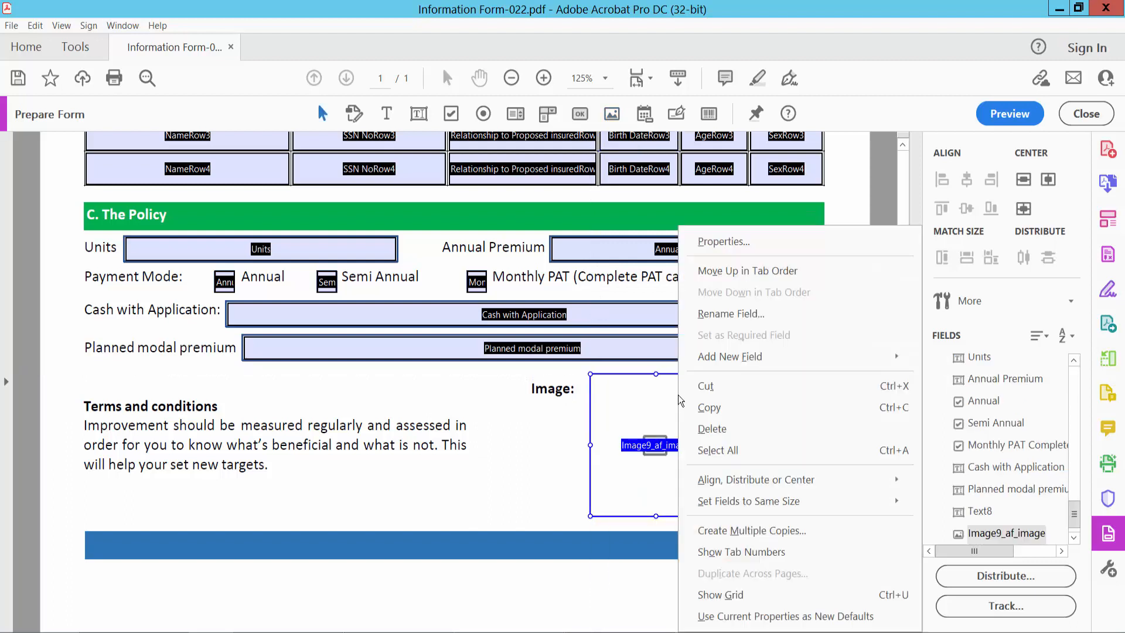
click(708, 248)
drag(747, 124, 216, 130)
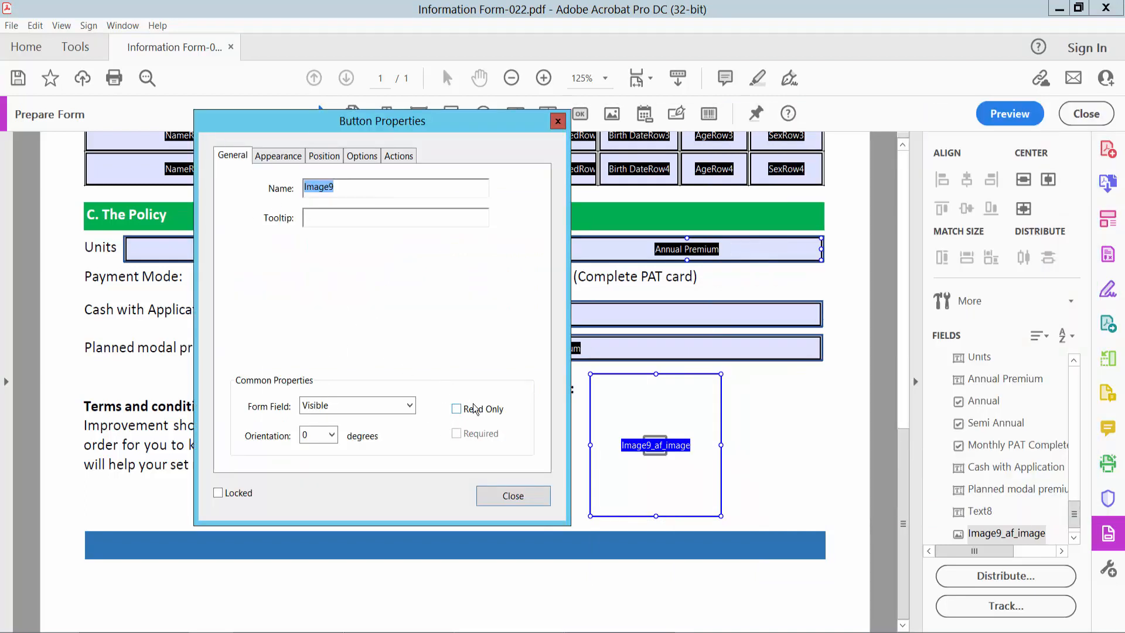
click(284, 157)
click(319, 212)
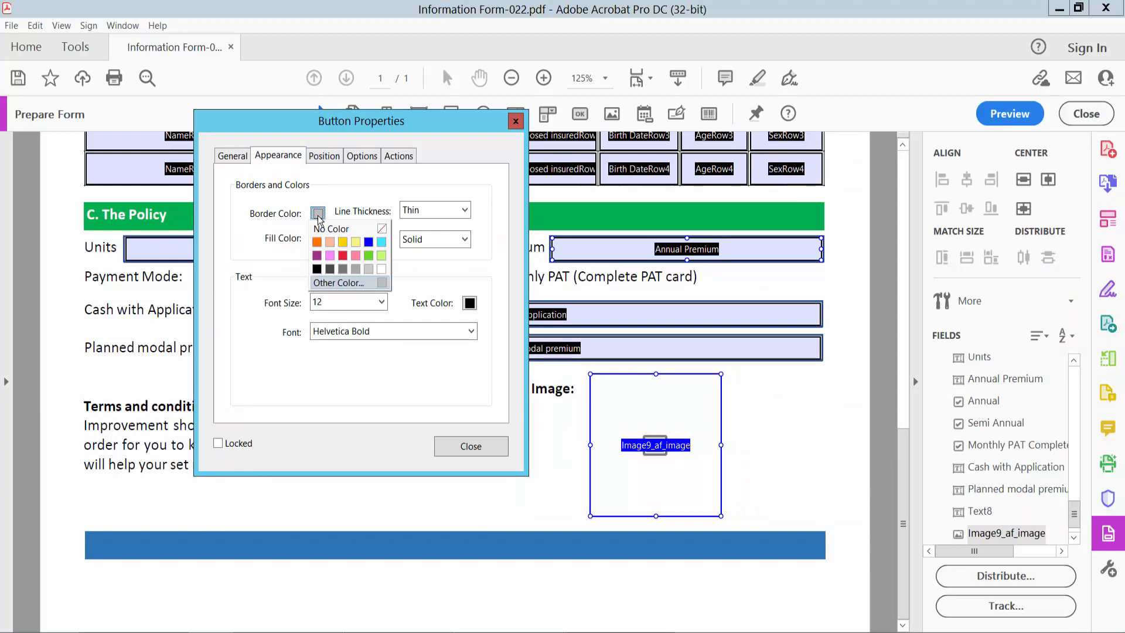
click(368, 256)
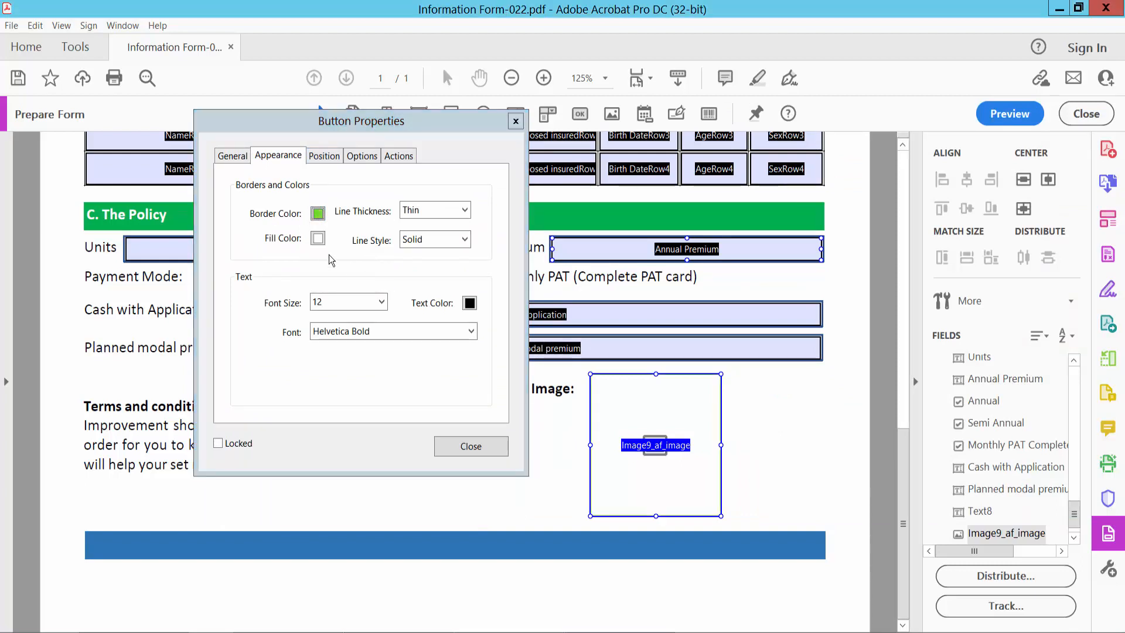
Set the image field's font size to Auto, check its layout options and close the properties
click(381, 302)
click(339, 317)
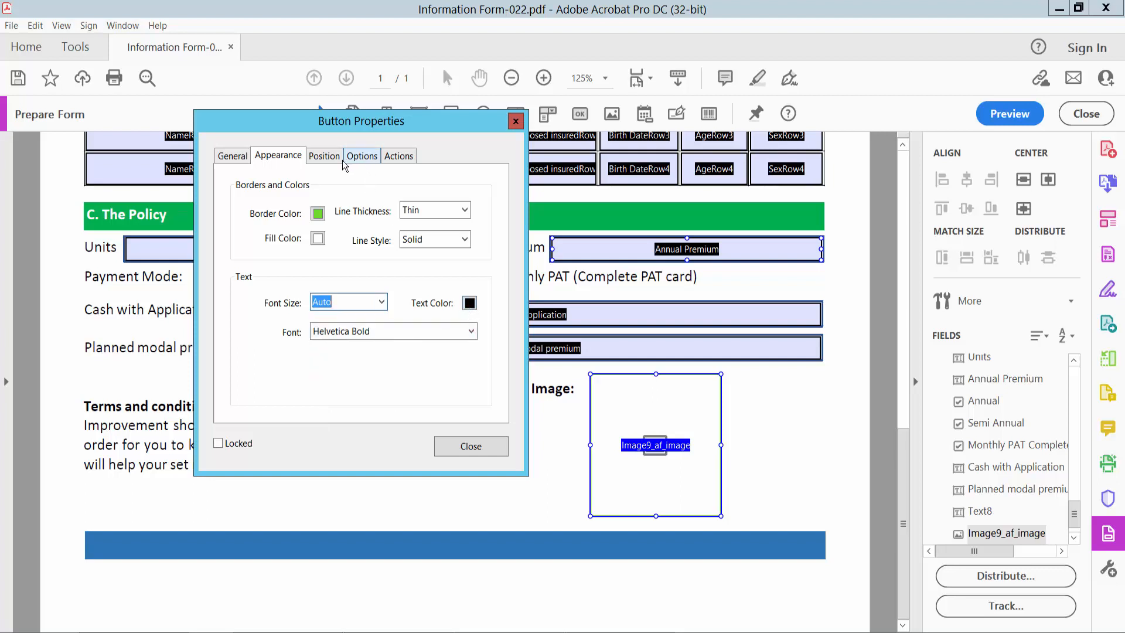
click(375, 157)
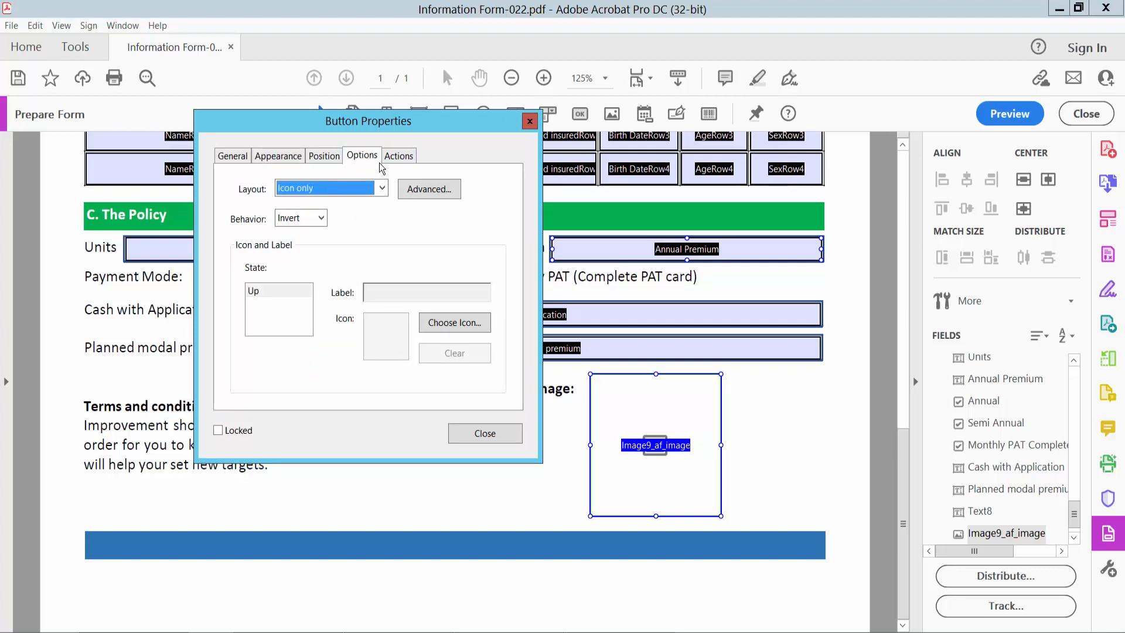
click(493, 444)
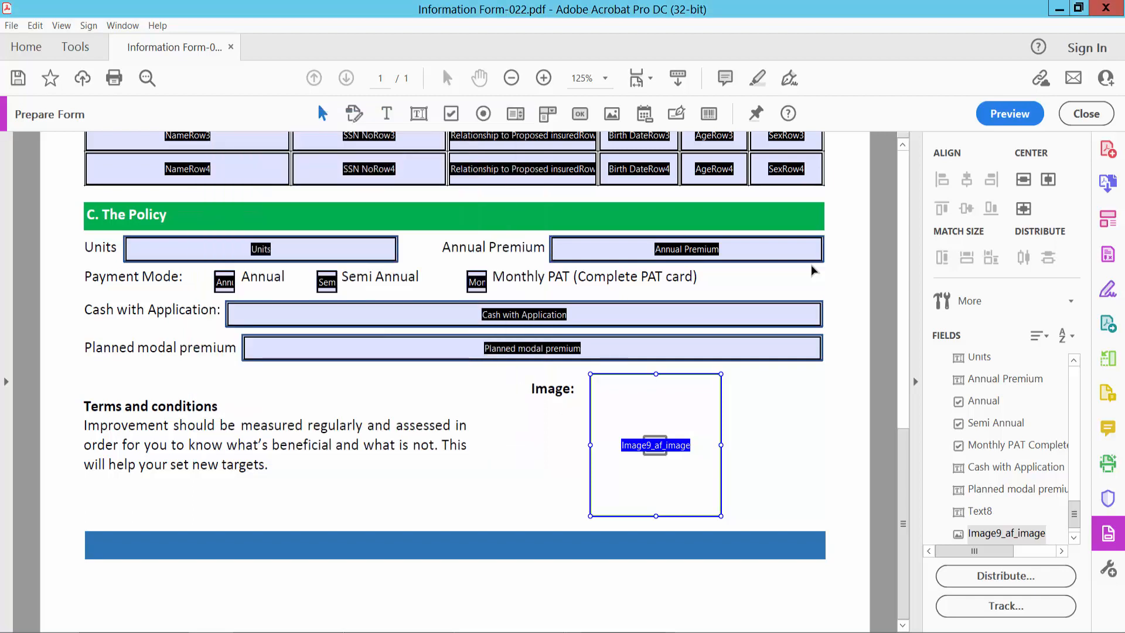
Preview the form and insert the Screenshot_1 picture from the Desktop into the image field
click(1009, 112)
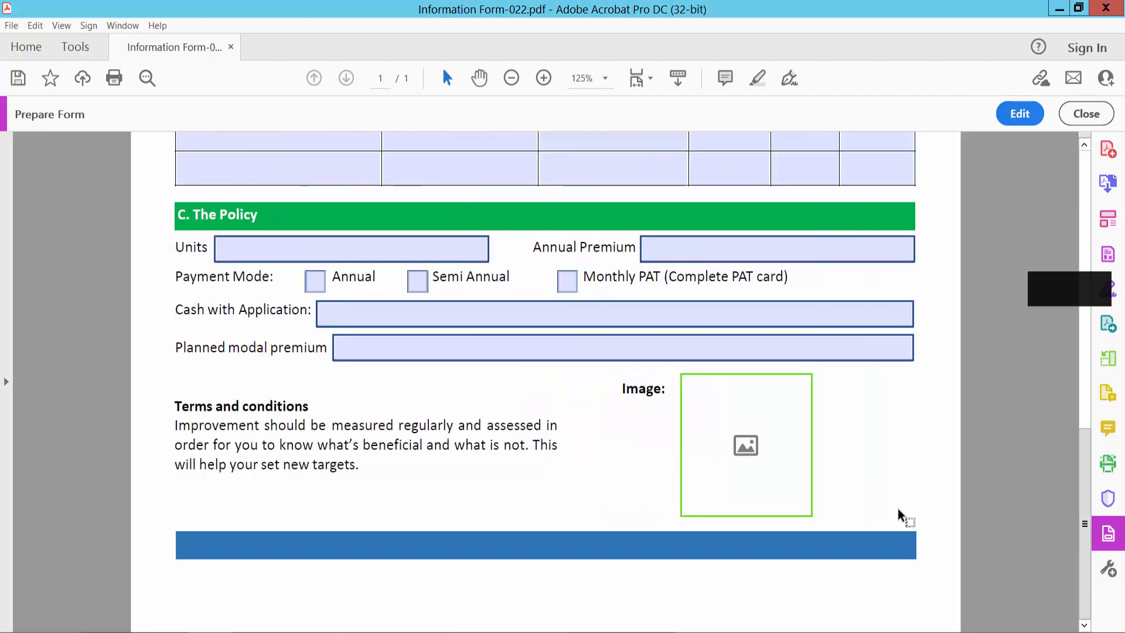
click(747, 447)
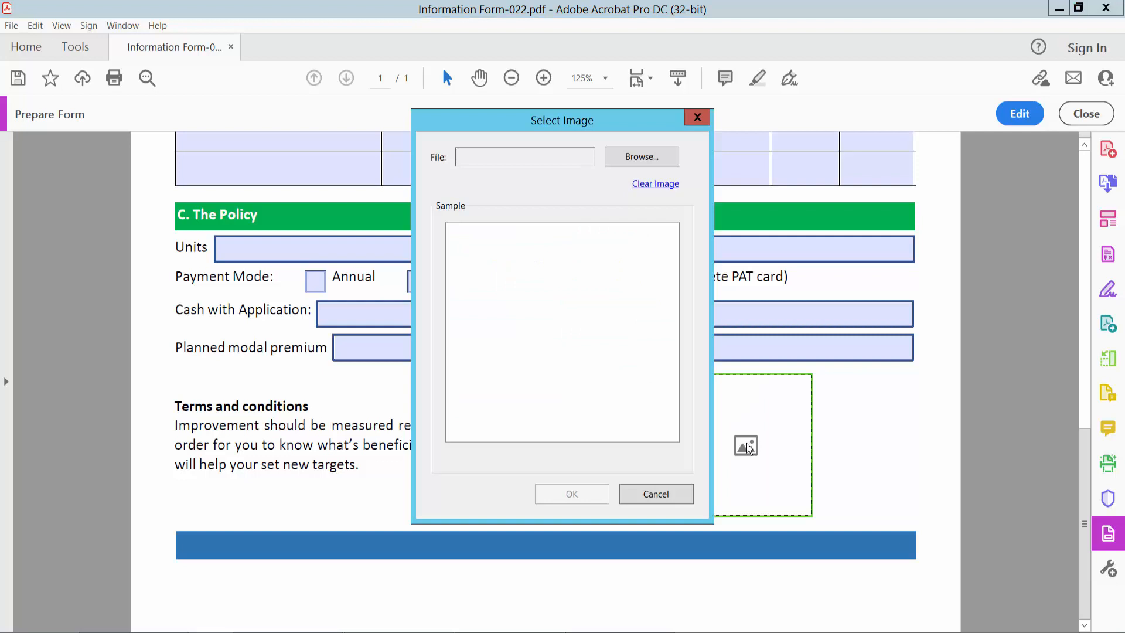
click(651, 159)
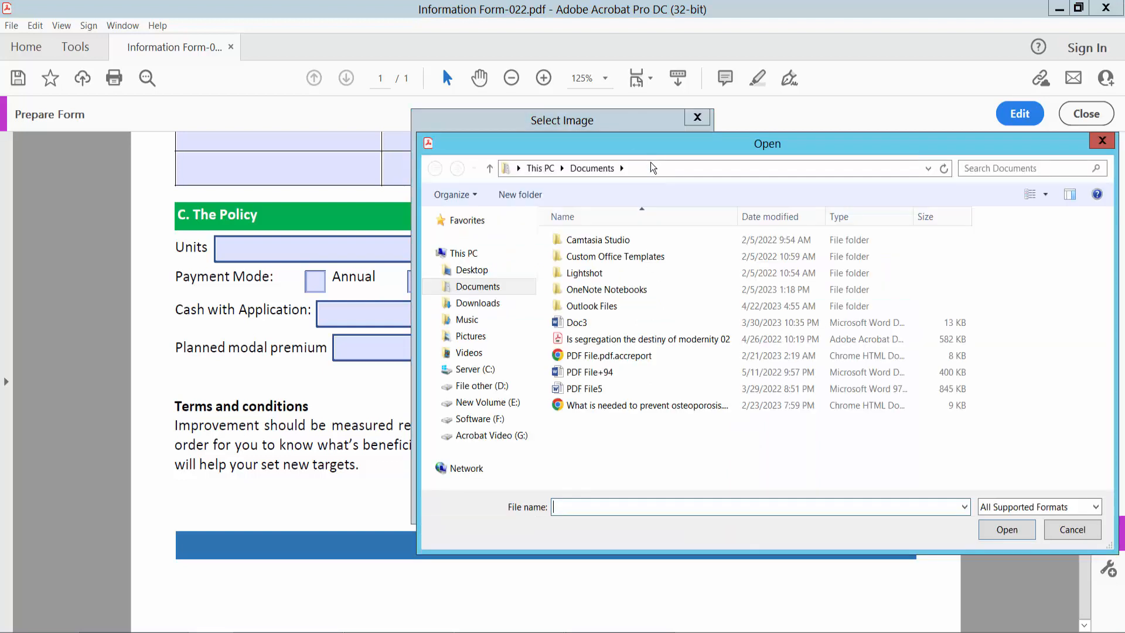
click(488, 269)
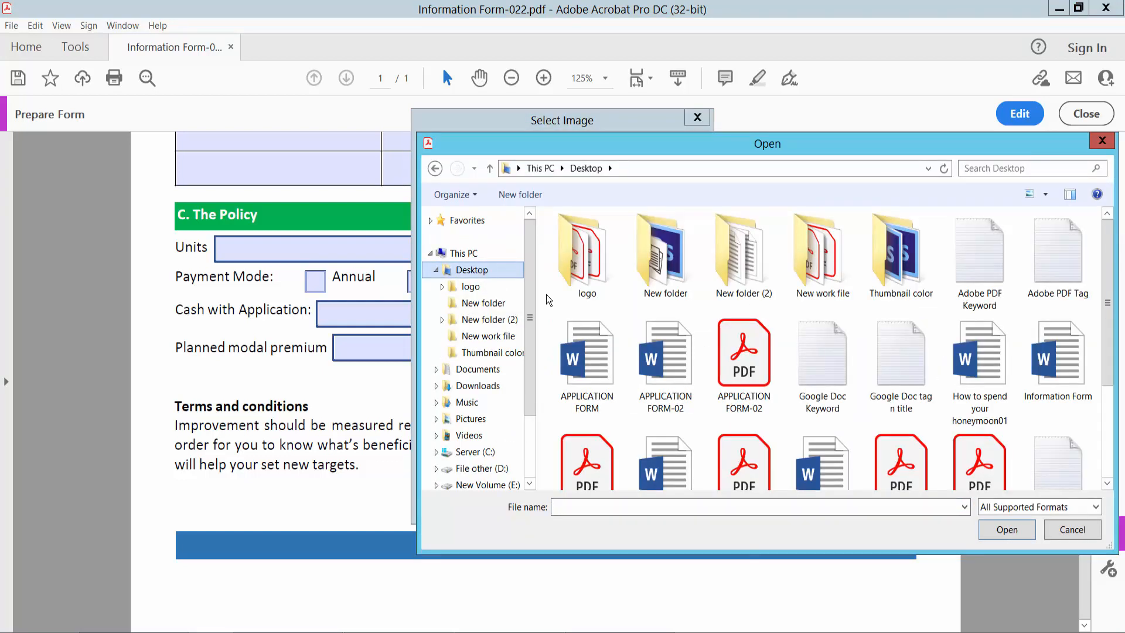
click(889, 352)
scroll(890, 352, down, 3)
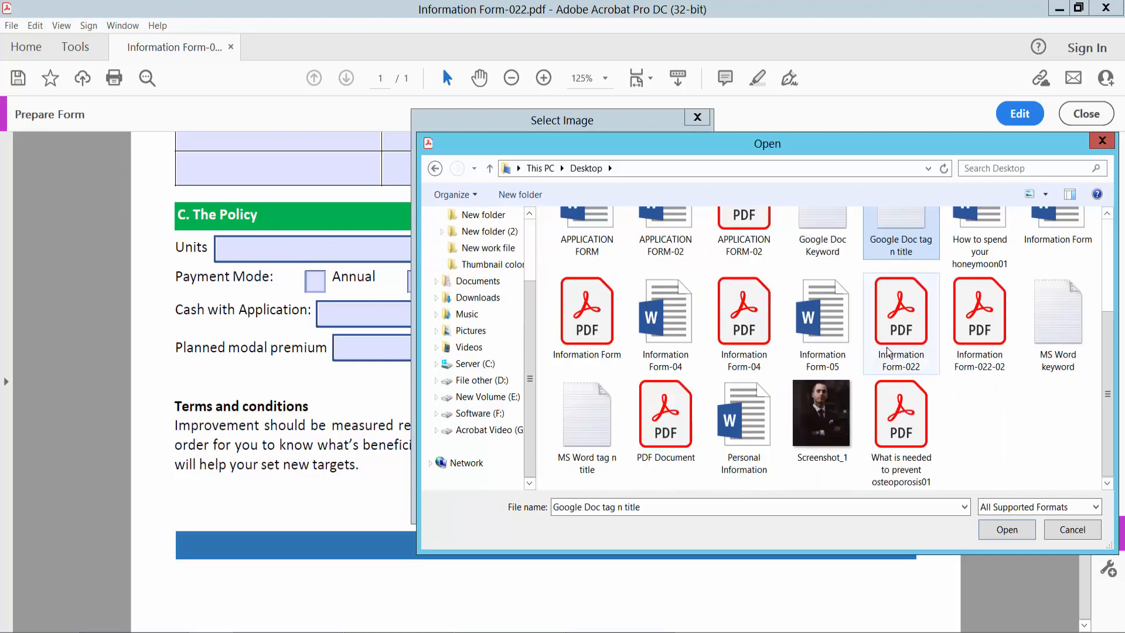
click(834, 427)
click(1003, 531)
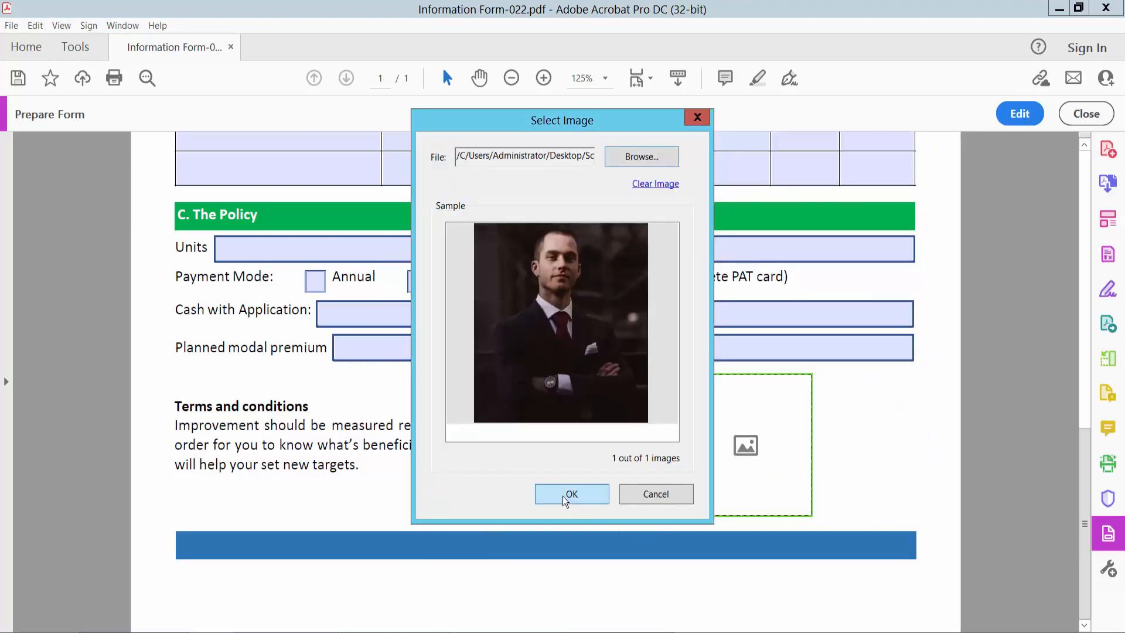
click(565, 497)
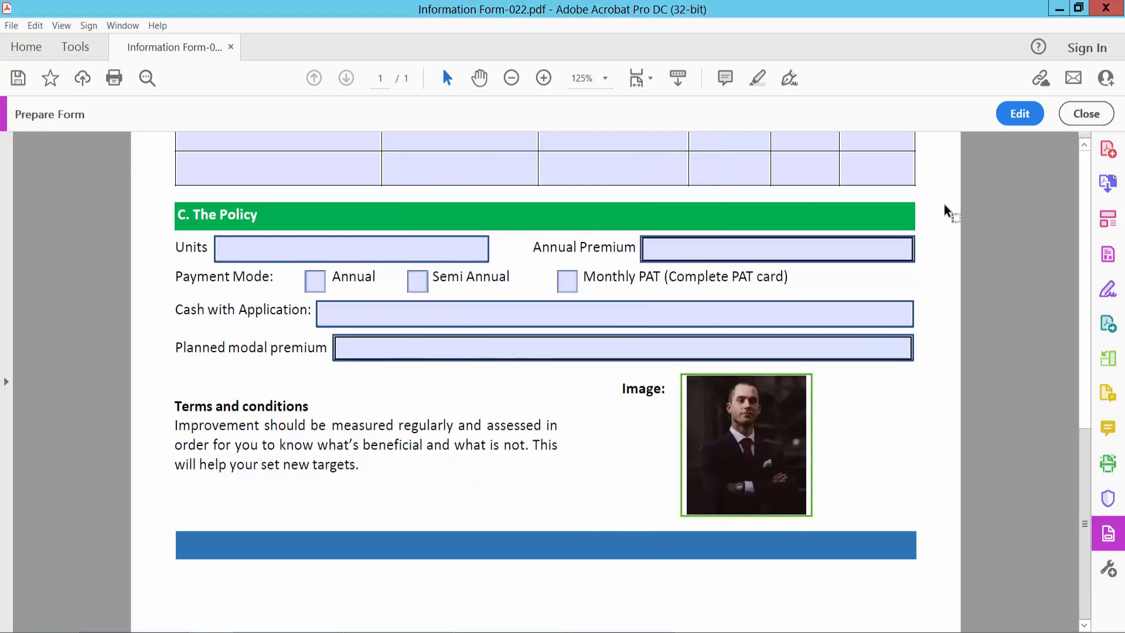
Close the Prepare Form tool and look over the whole form page with its filled-in fields and picture
click(1078, 115)
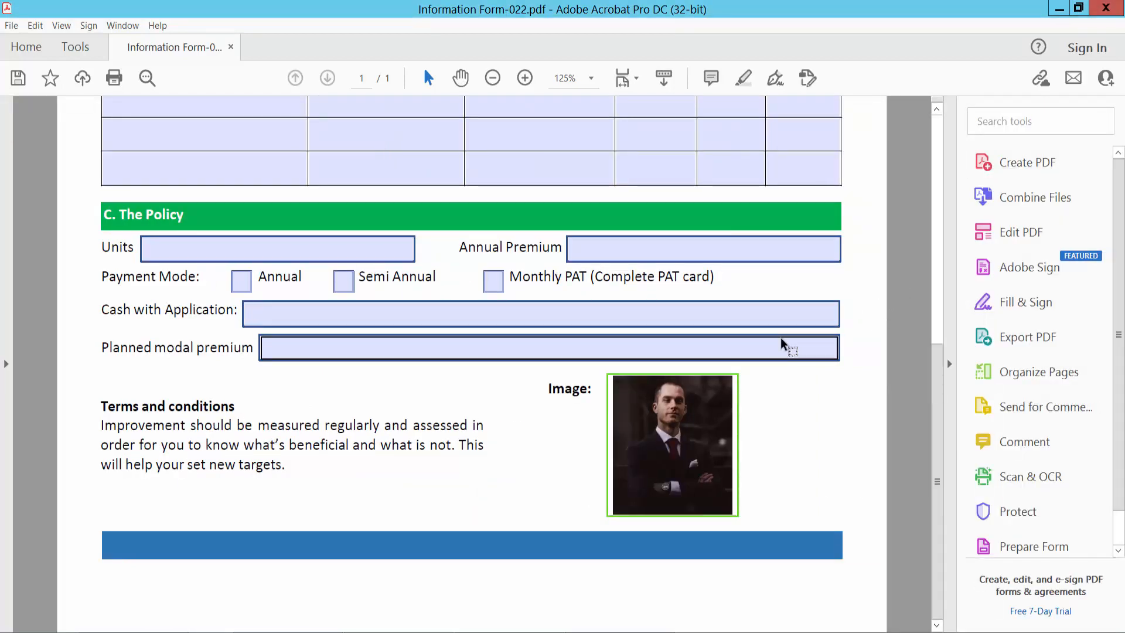
scroll(781, 341, down, 2)
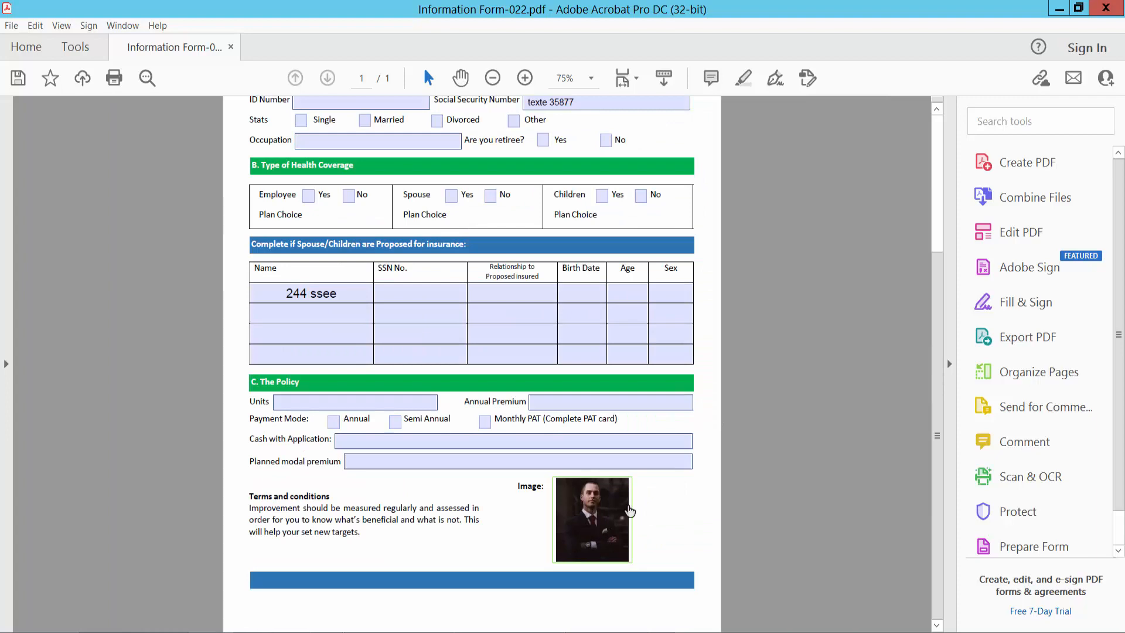
scroll(610, 522, up, 1)
scroll(612, 516, down, 1)
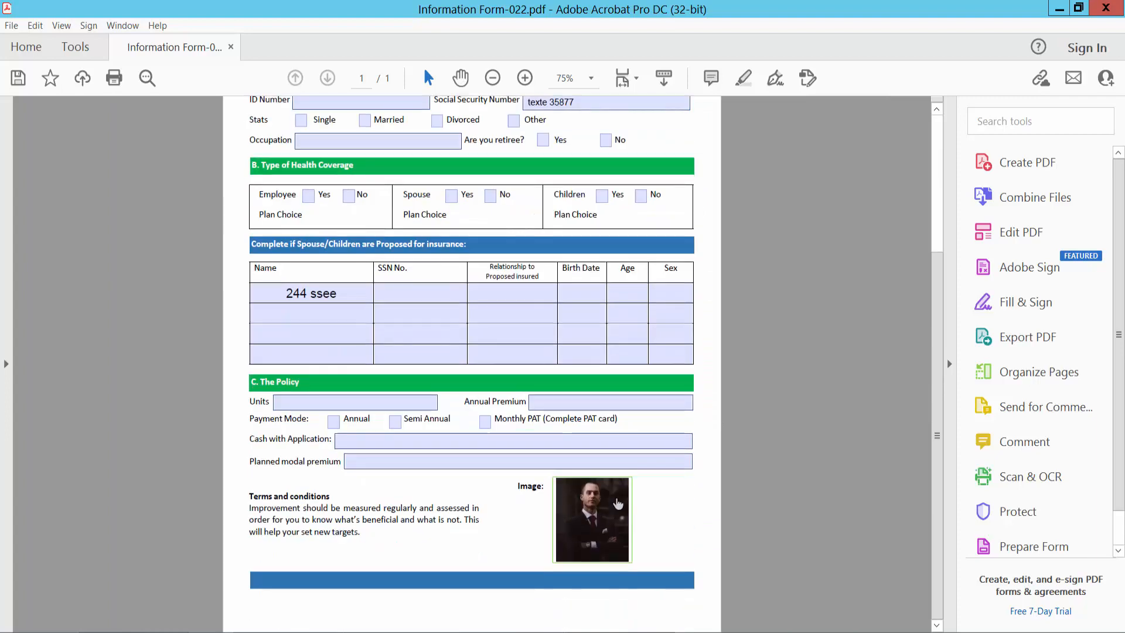
scroll(615, 529, up, 2)
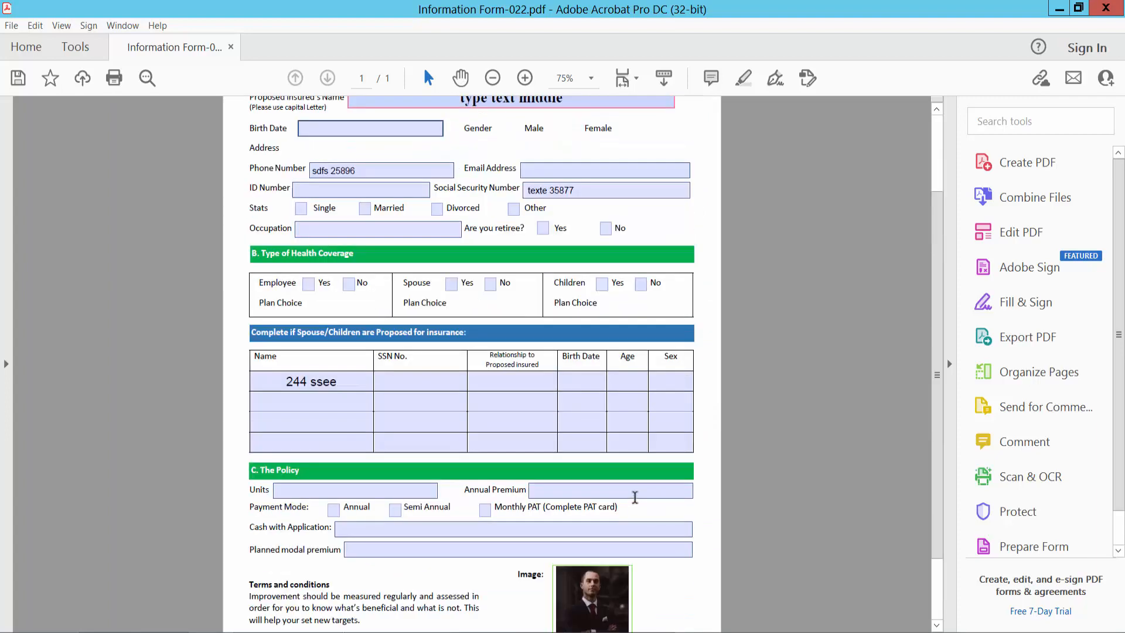
scroll(633, 495, down, 2)
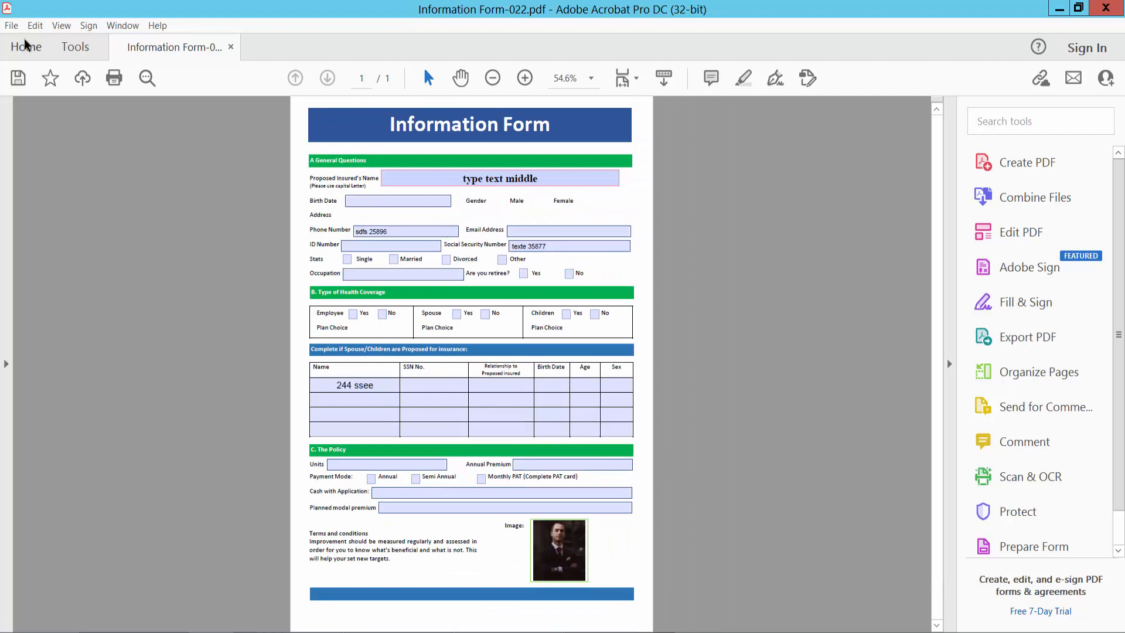
click(11, 25)
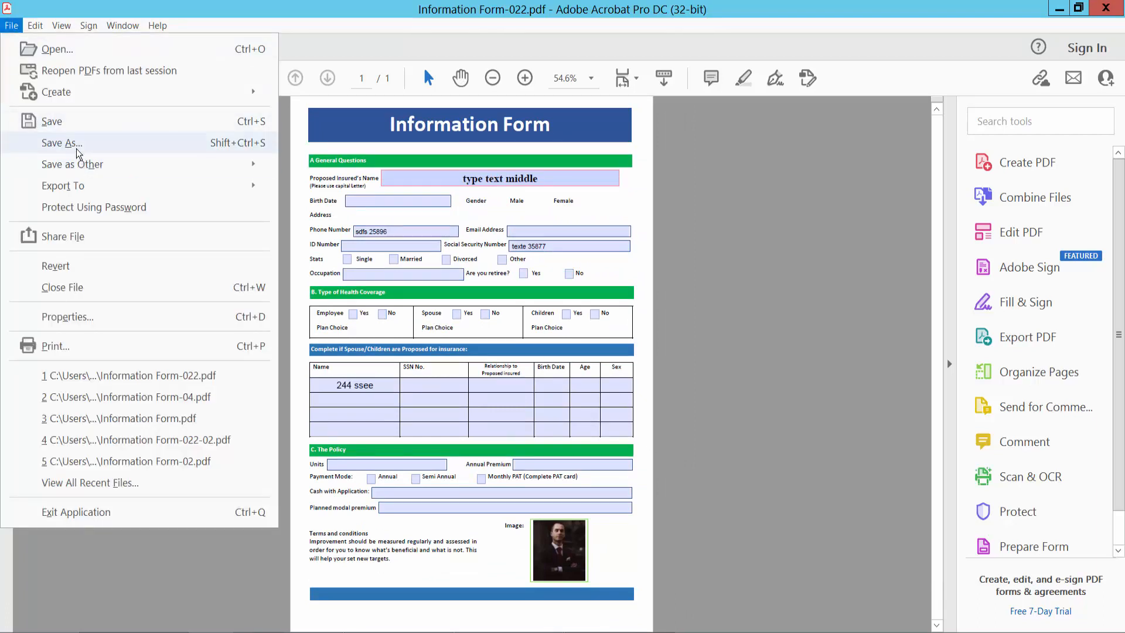
click(619, 539)
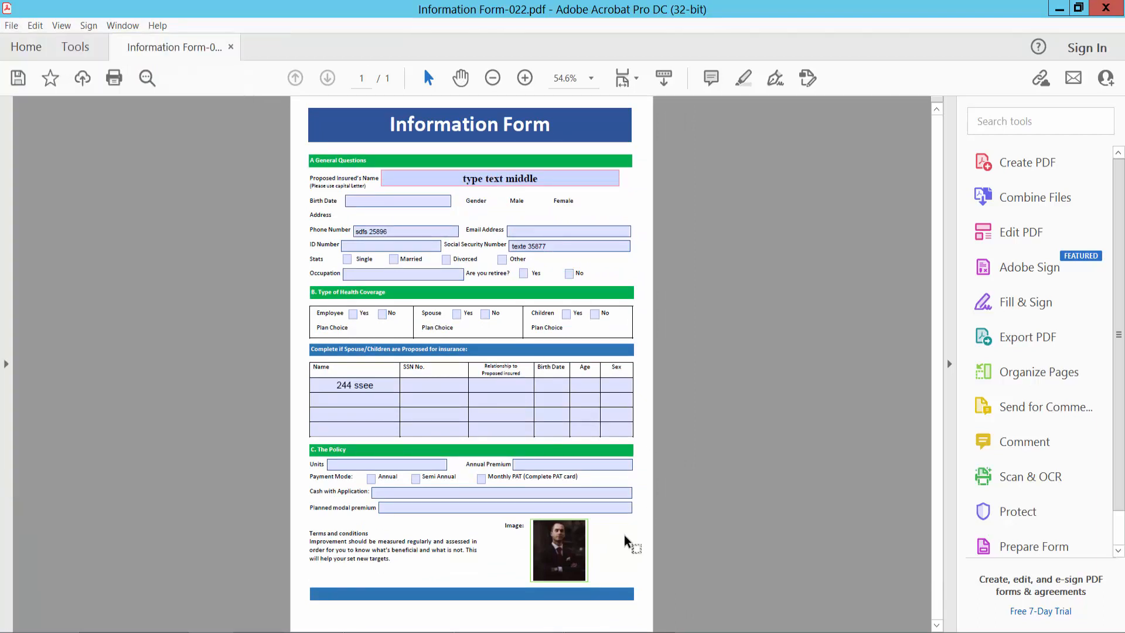